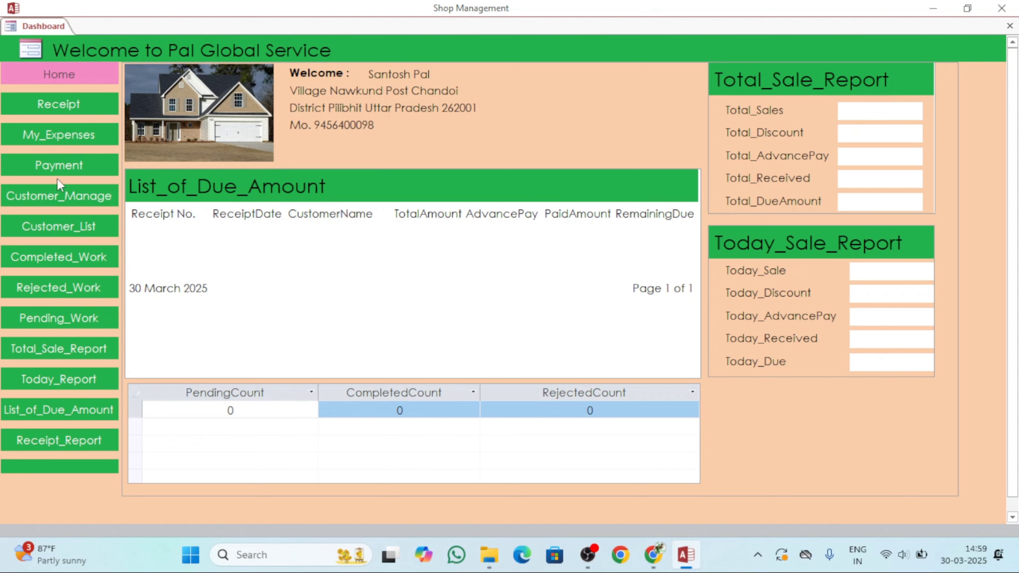
Open the Receipt form and enter the customer's mobile number, name and e-mail address.
left_click(73, 102)
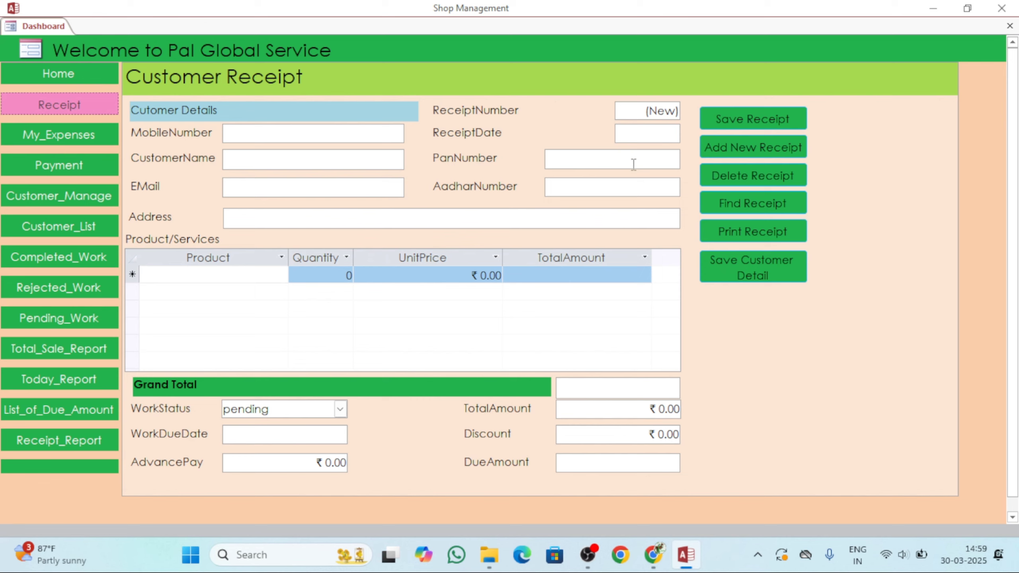
left_click(301, 135)
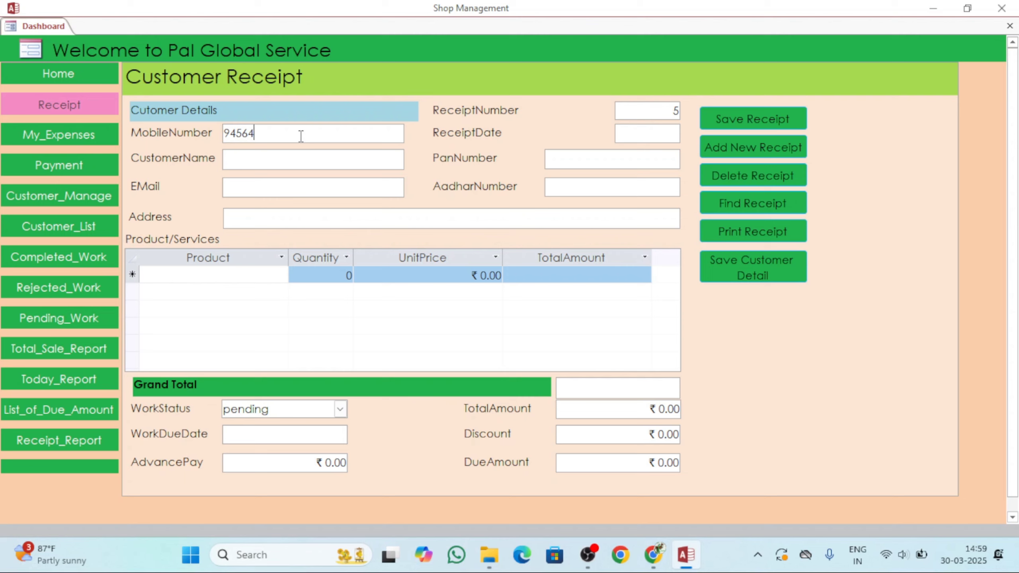
key("Tab")
type("sa")
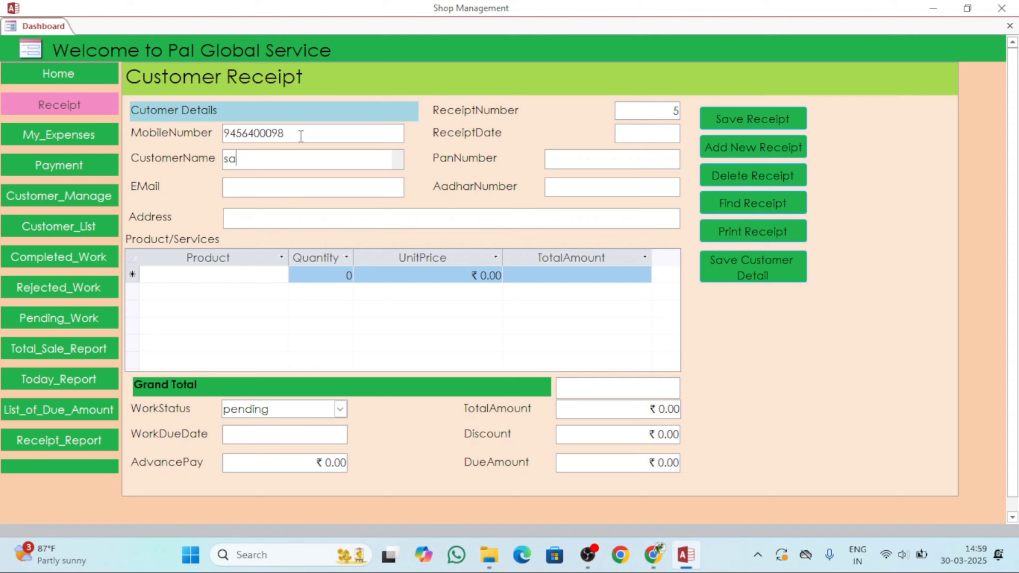
key("BackSpace")
key("BackSpace")
type("Pal Global Service")
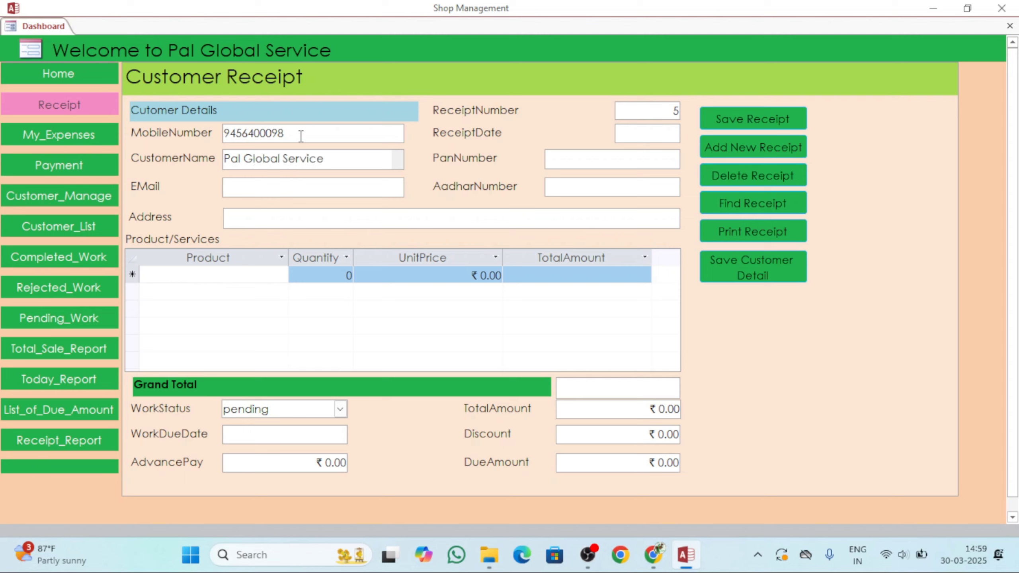
key("Tab")
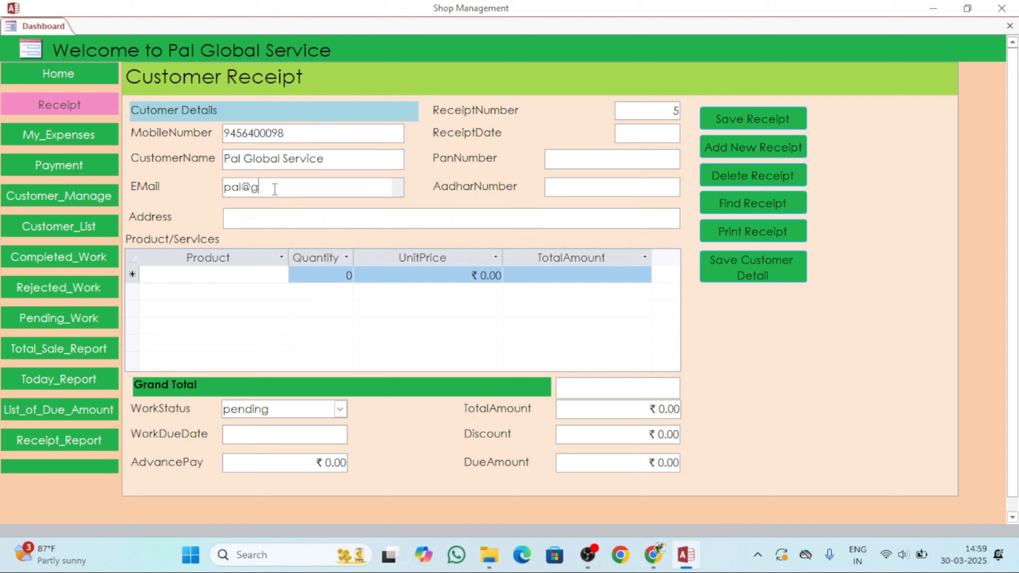
Fill in the Aadhar number, PAN and address, and set the receipt date to 30-03-2025.
key("Tab")
type("999")
key("shift+Tab")
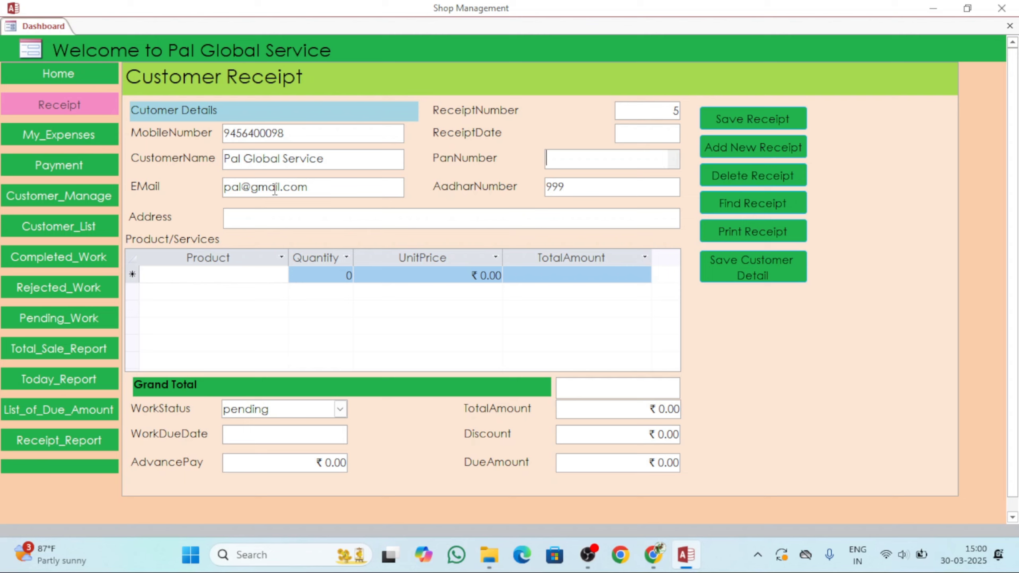
type("fus")
key("Tab")
key("Tab")
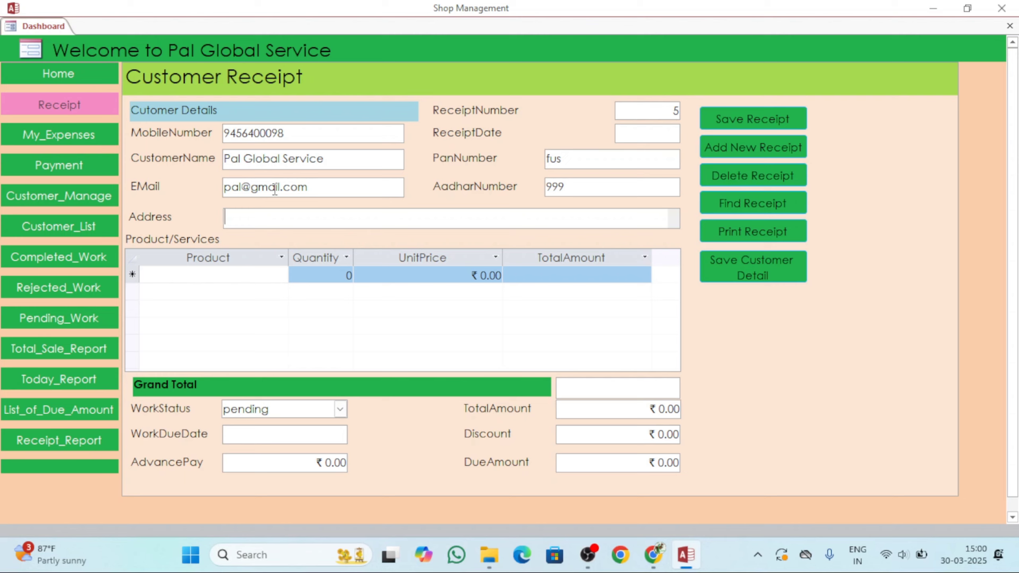
type("na")
key("Tab")
left_click(657, 133)
left_click(687, 130)
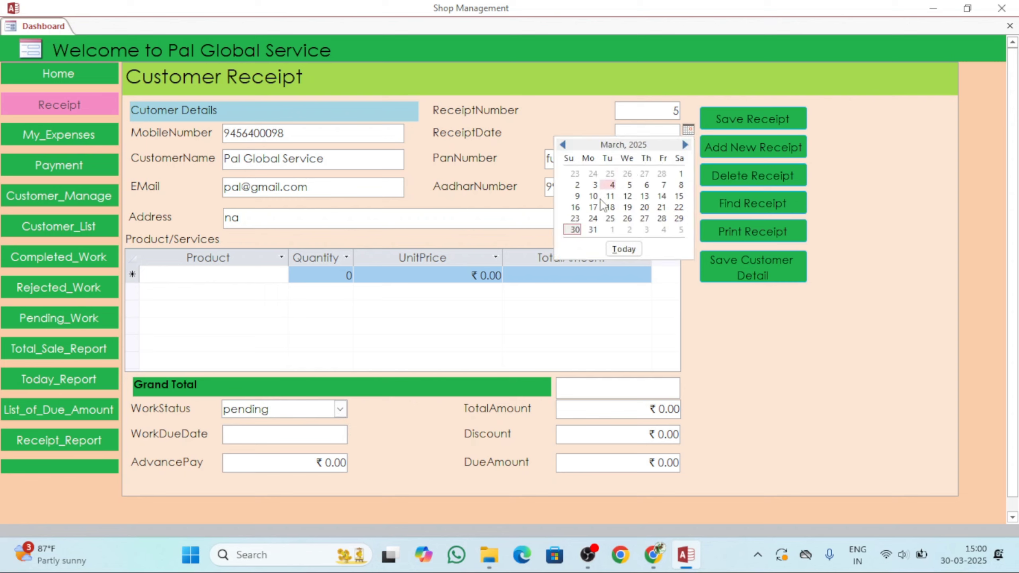
left_click(574, 229)
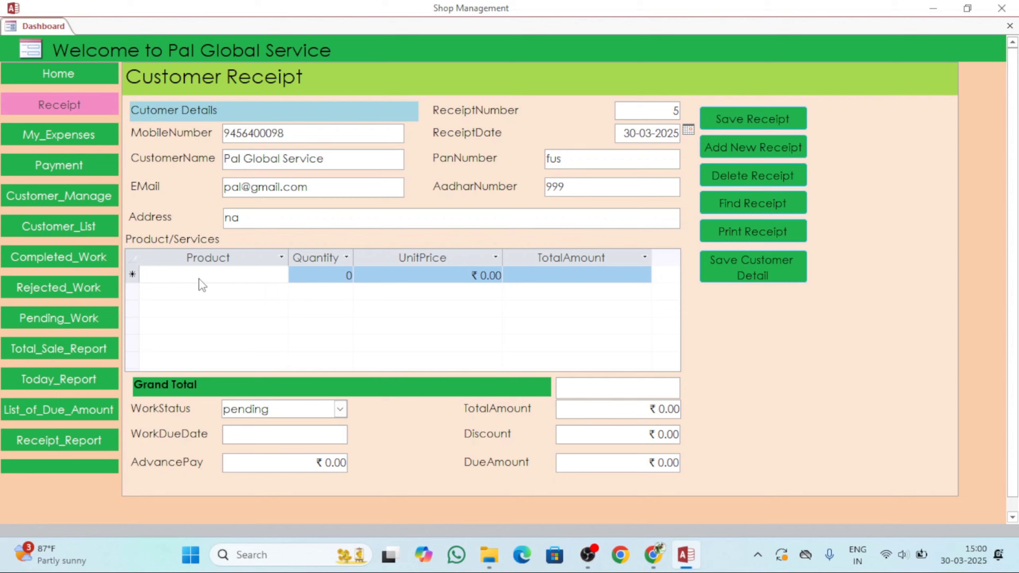
Add a Pan Card line with quantity 1 at unit price 200.
left_click(214, 276)
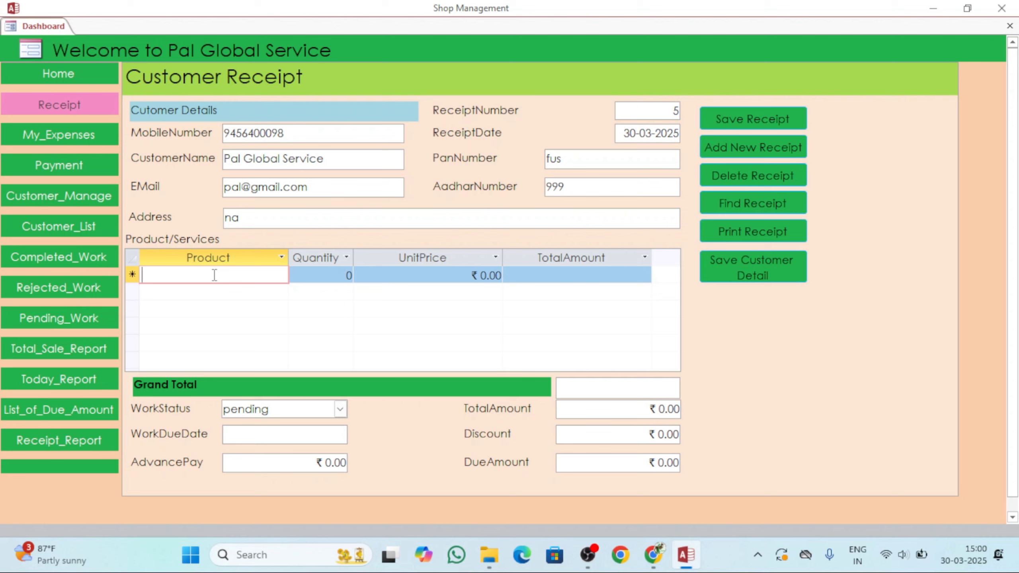
type("Pan ")
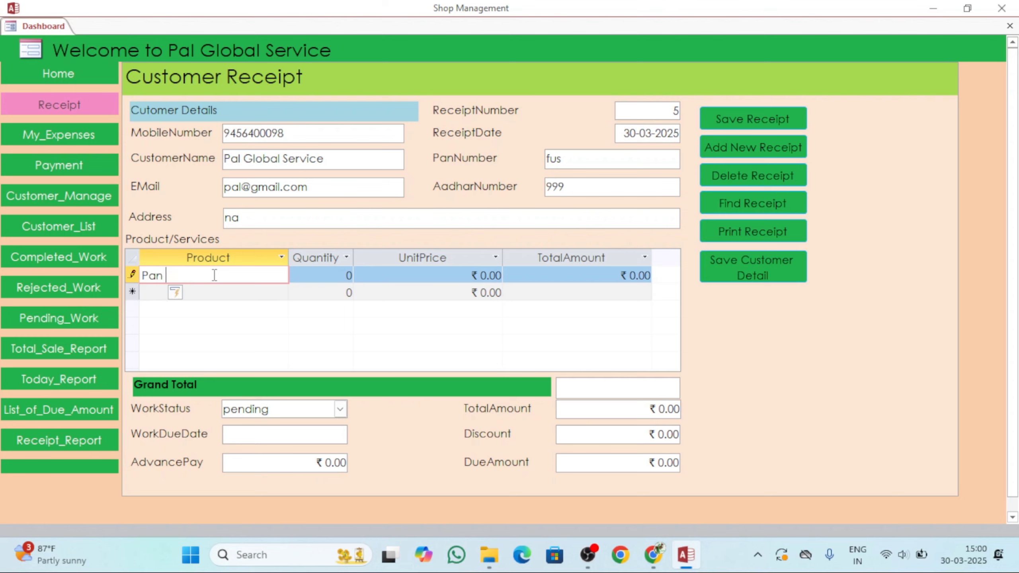
type("Card")
key("Tab")
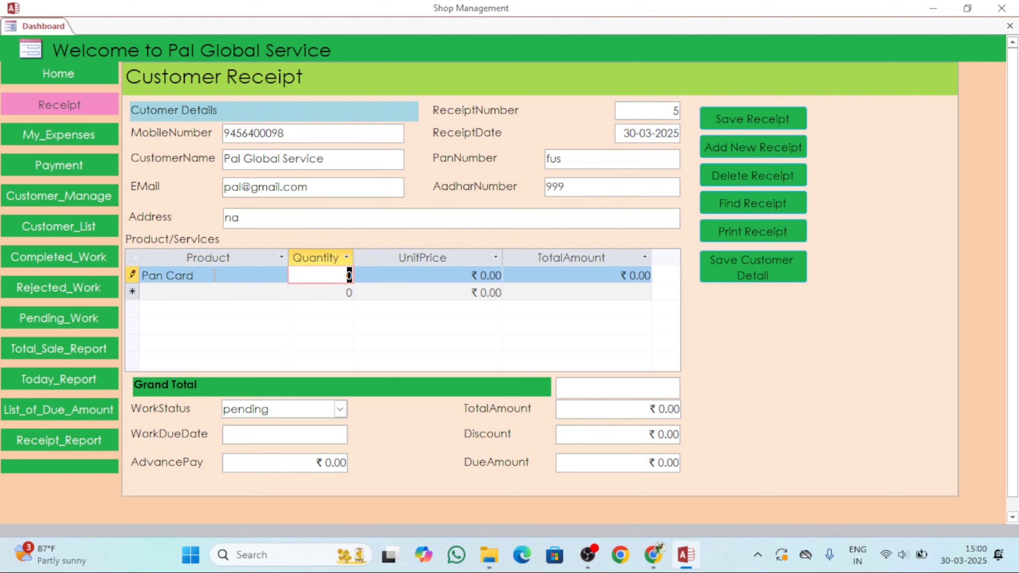
type("1")
key("Tab")
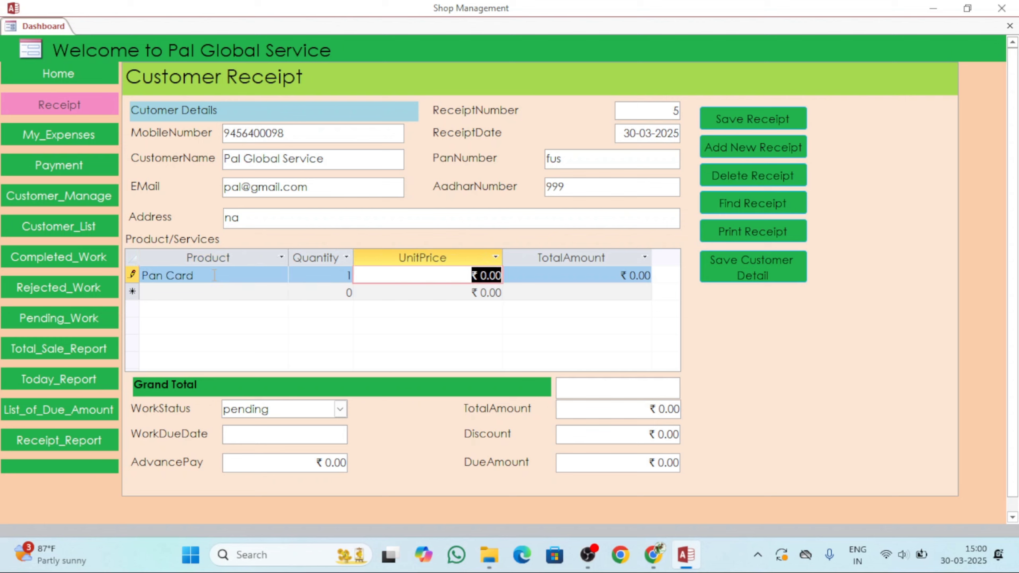
type("200")
key("Tab")
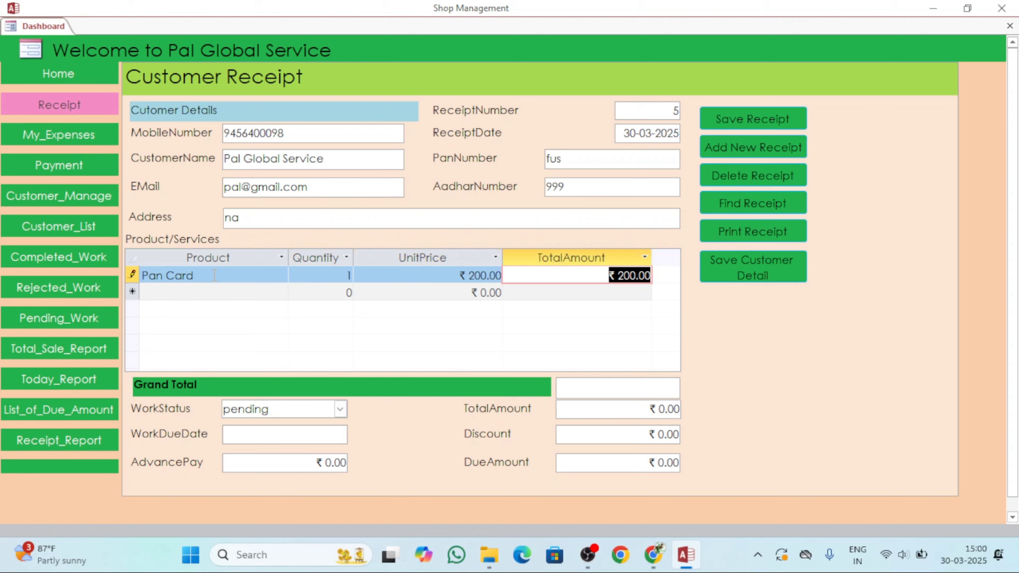
Add an Online line with quantity 2 at unit price 80.
key("Tab")
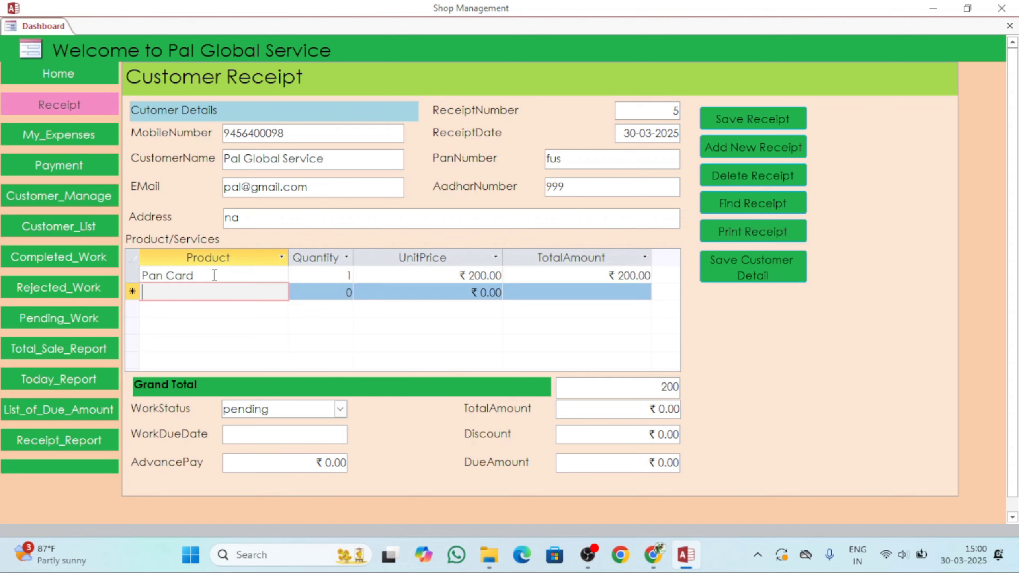
type("Online")
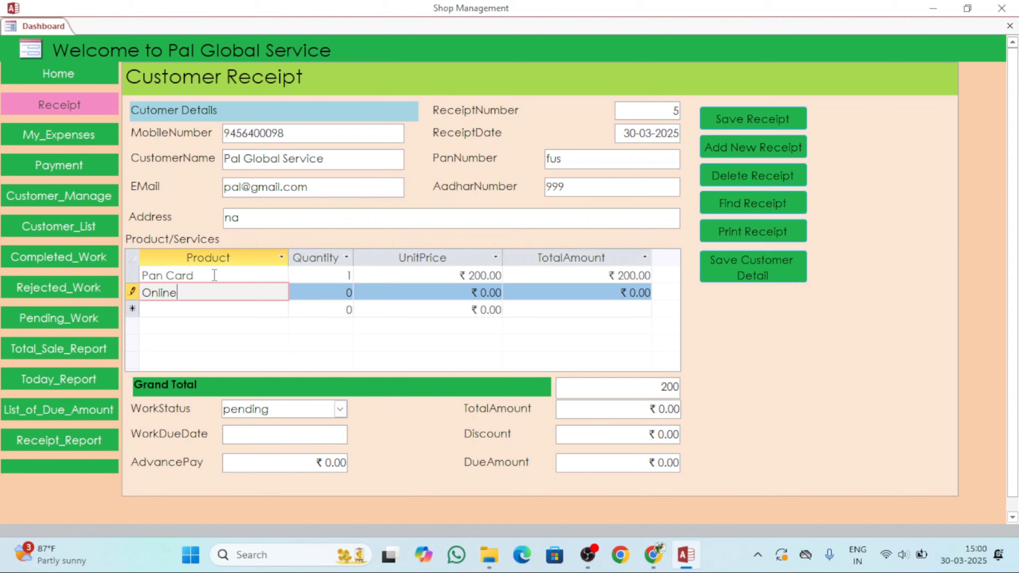
key("Tab")
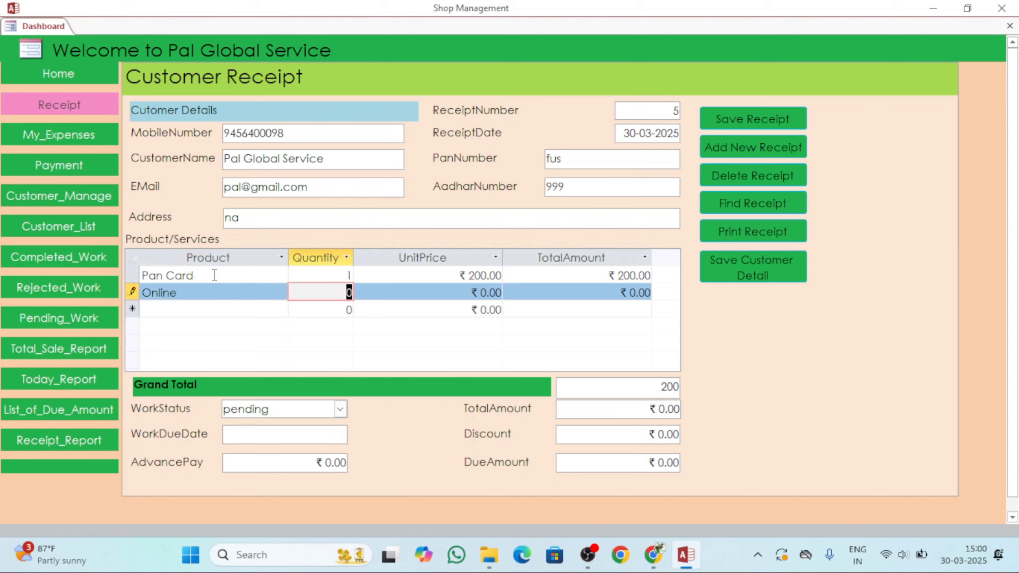
type("2")
key("Tab")
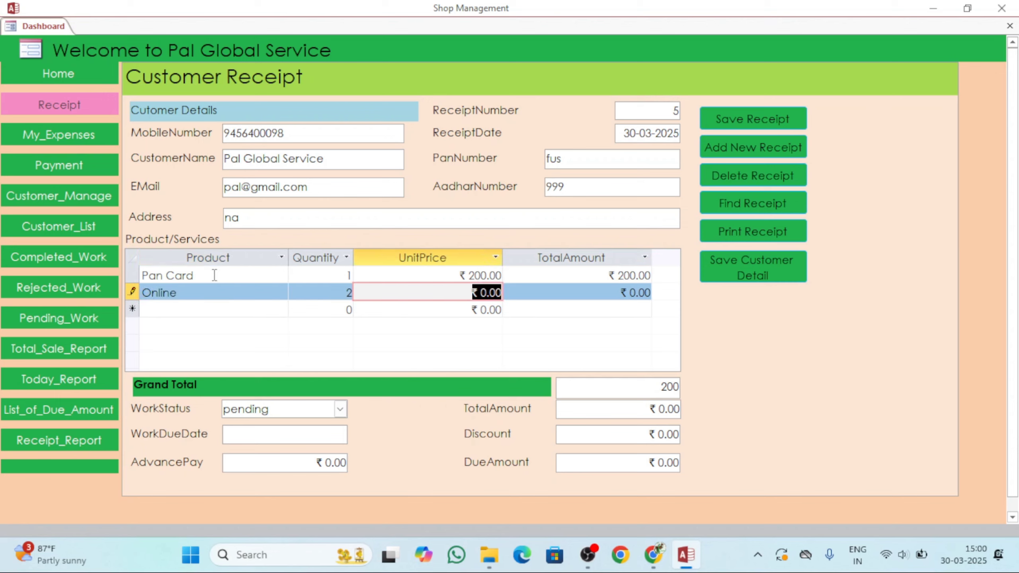
type("80")
key("Tab")
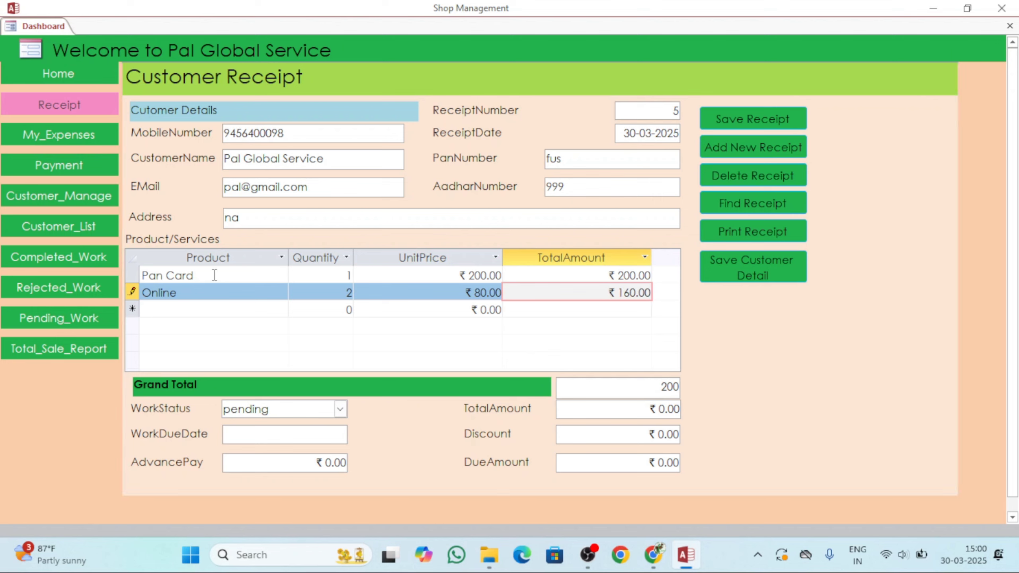
Add an earphone line with quantity 1 at unit price 120, bringing the Grand Total to 480.
key("Tab")
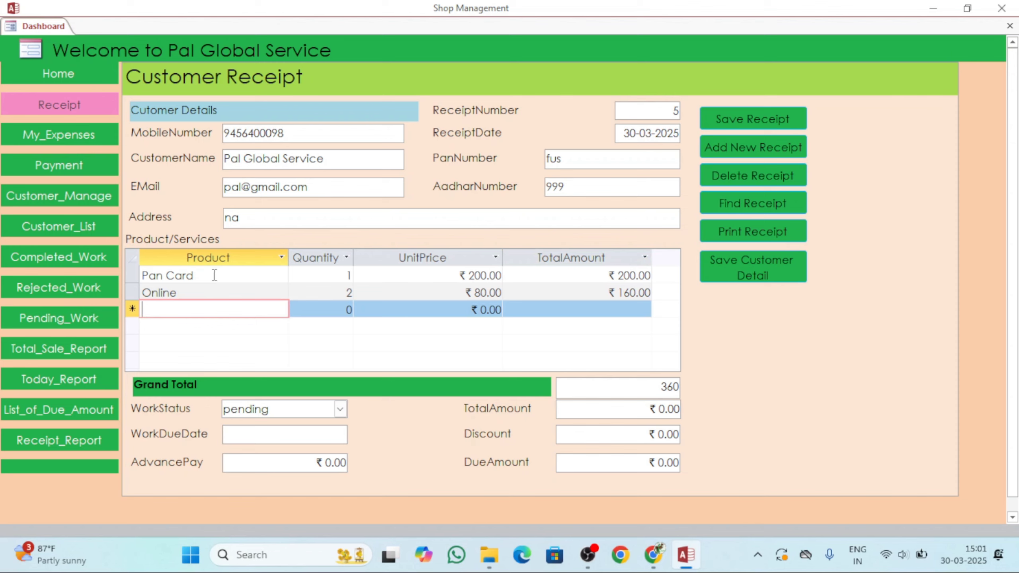
type("ear")
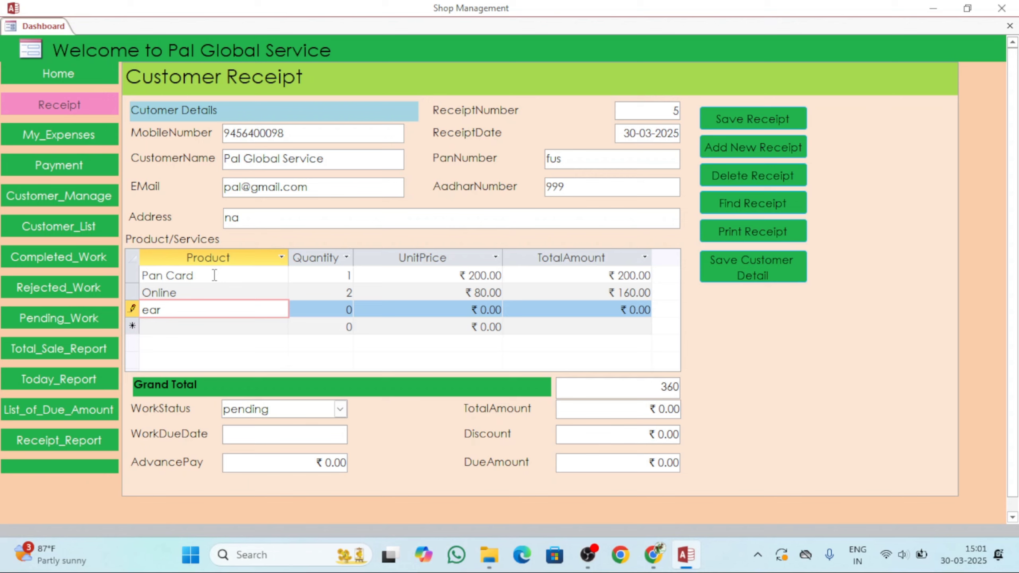
type("phine")
key("BackSpace")
key("BackSpace")
key("BackSpace")
type("one")
key("Tab")
type("1")
key("Tab")
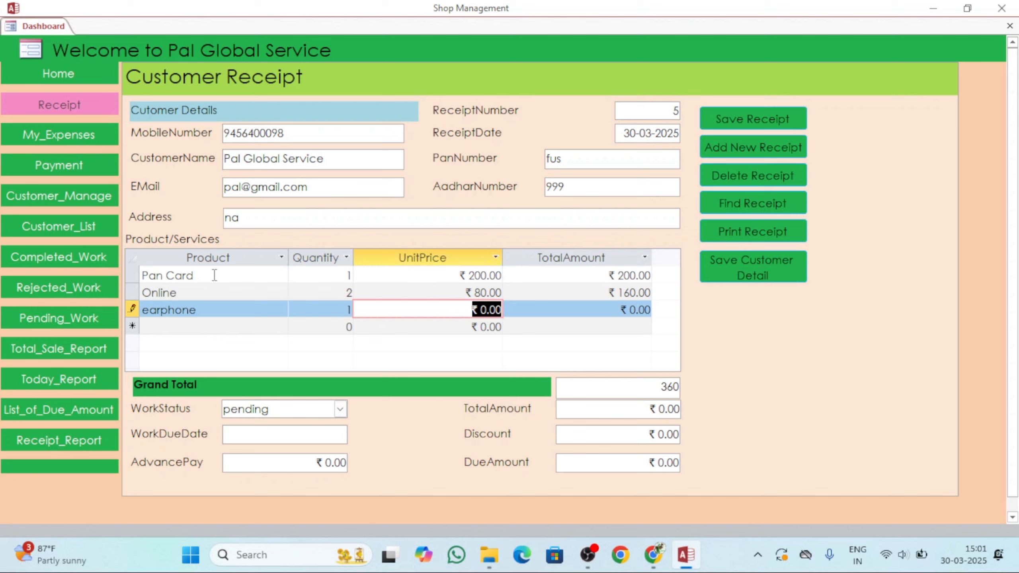
type("120")
key("Tab")
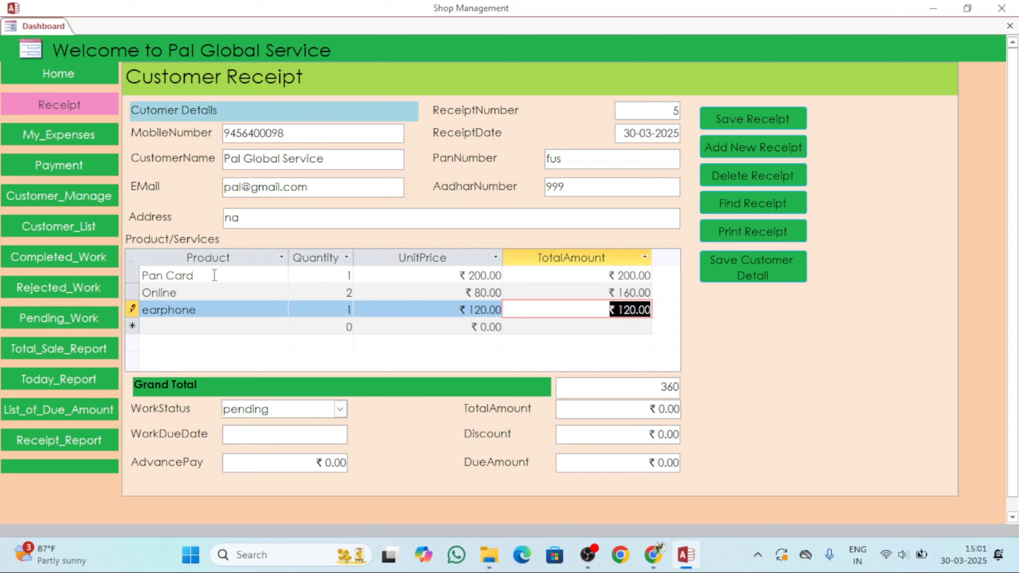
key("Tab")
key("Tab")
key("Tab")
key("Tab")
key("Tab")
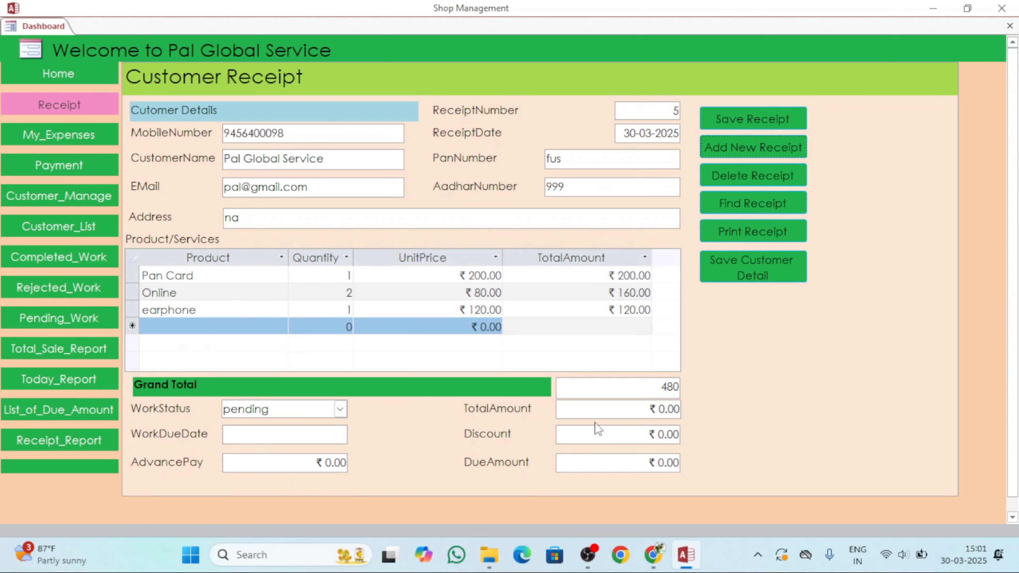
Enter a total of 480, a 30 discount and a 200 advance payment, leaving 250 due.
left_click(660, 409)
key("BackSpace")
key("BackSpace")
key("BackSpace")
key("BackSpace")
key("BackSpace")
key("BackSpace")
type("480")
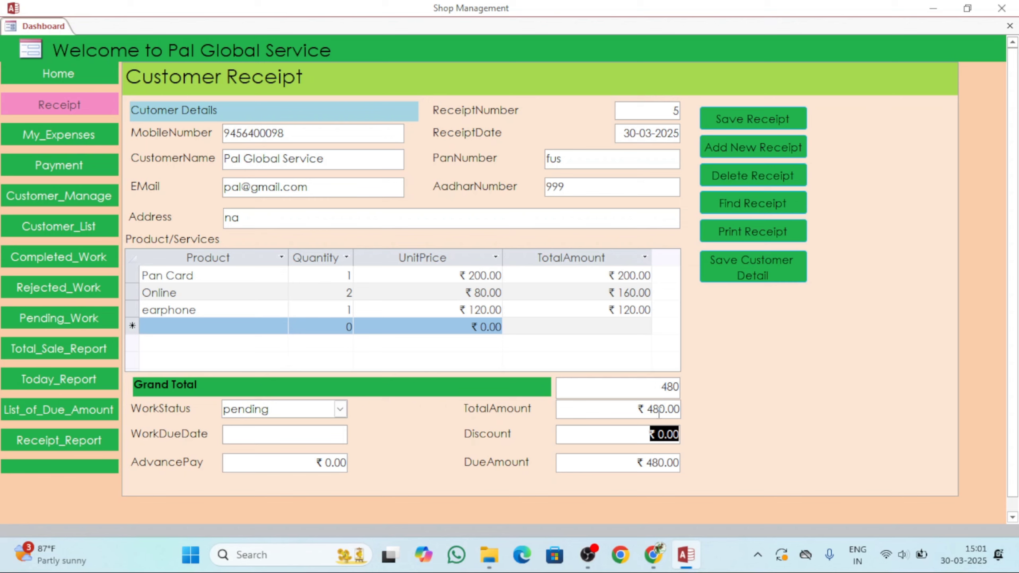
type("30")
key("Tab")
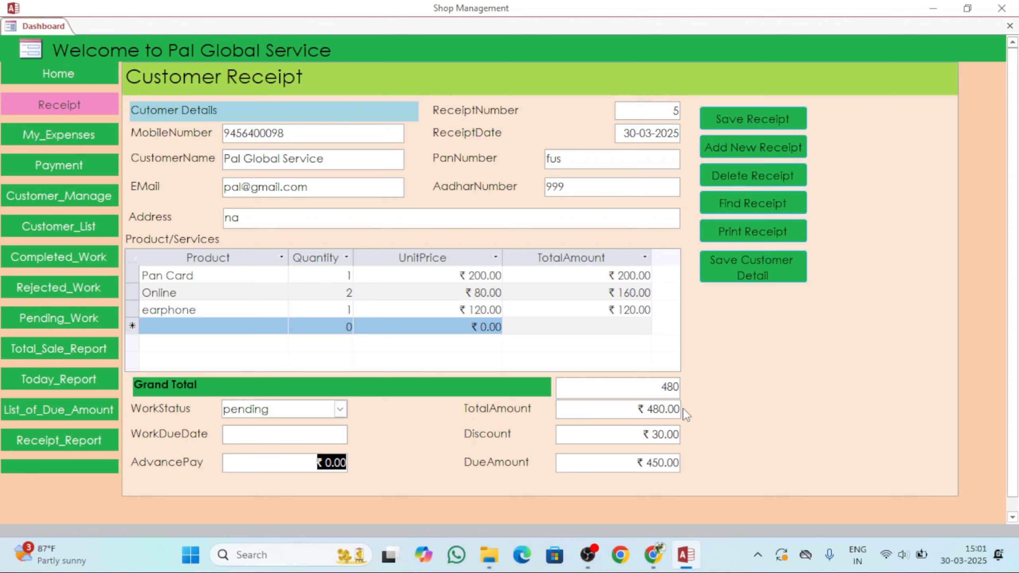
type("200")
key("Tab")
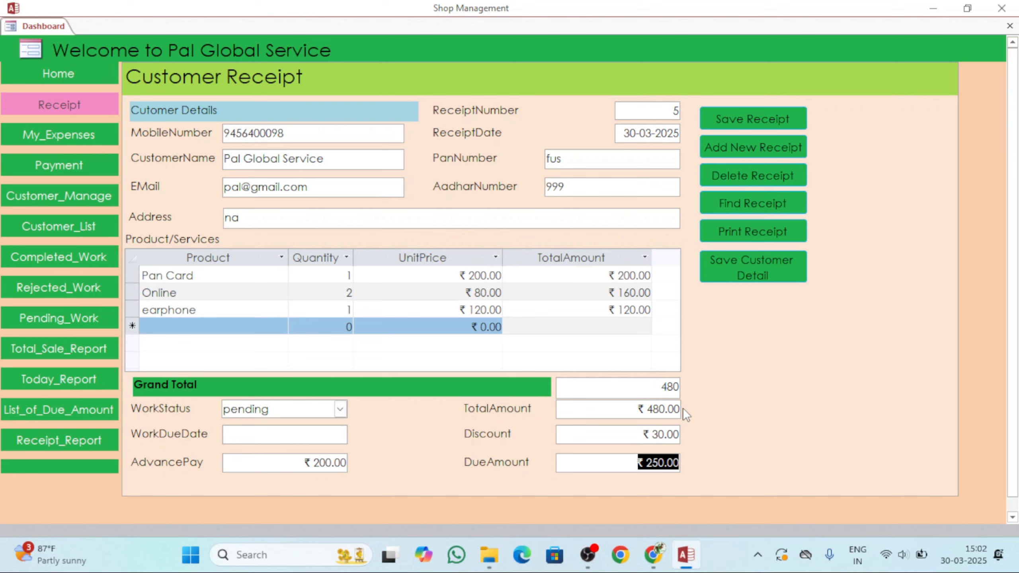
Save receipt 5's customer as a new customer record and confirm the success message.
left_click(744, 267)
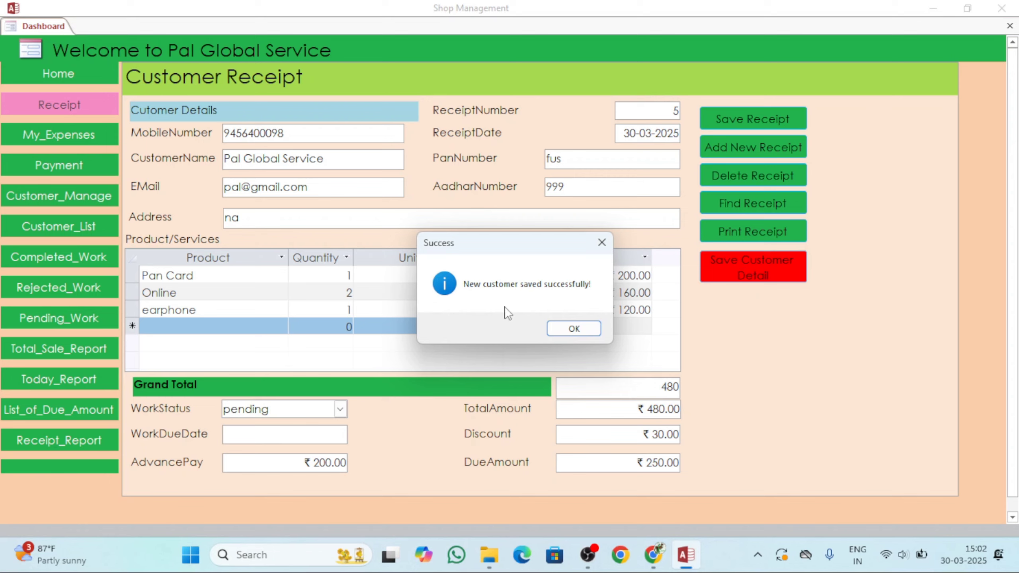
left_click(560, 330)
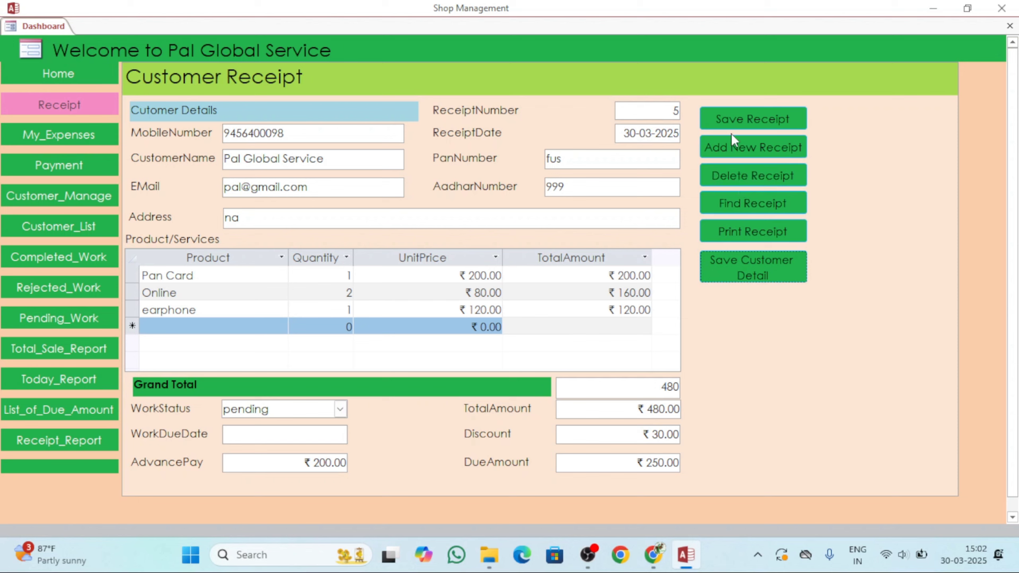
Start new receipt 6 and enter the customer's mobile number, correcting its last digit.
left_click(753, 148)
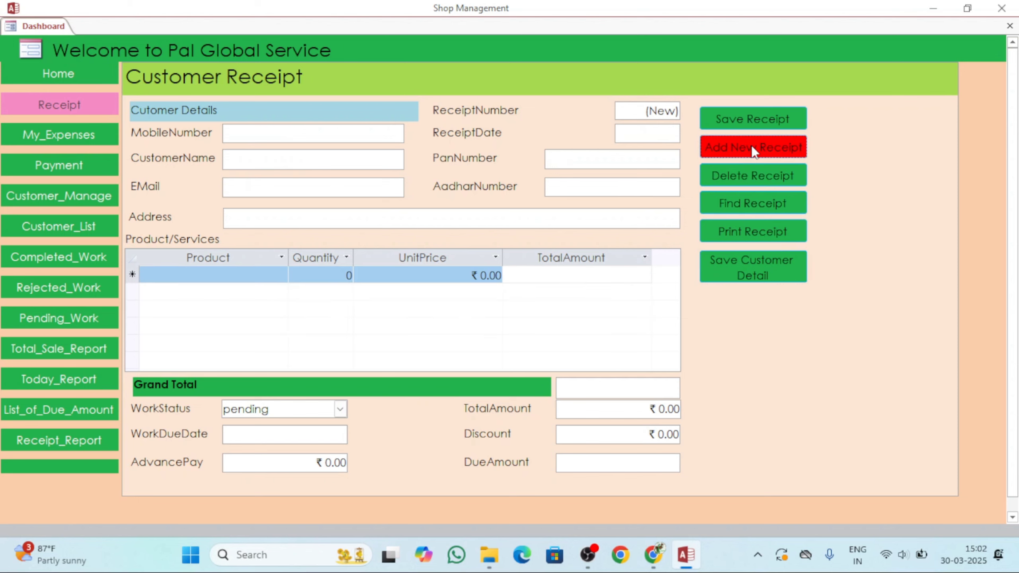
left_click(381, 139)
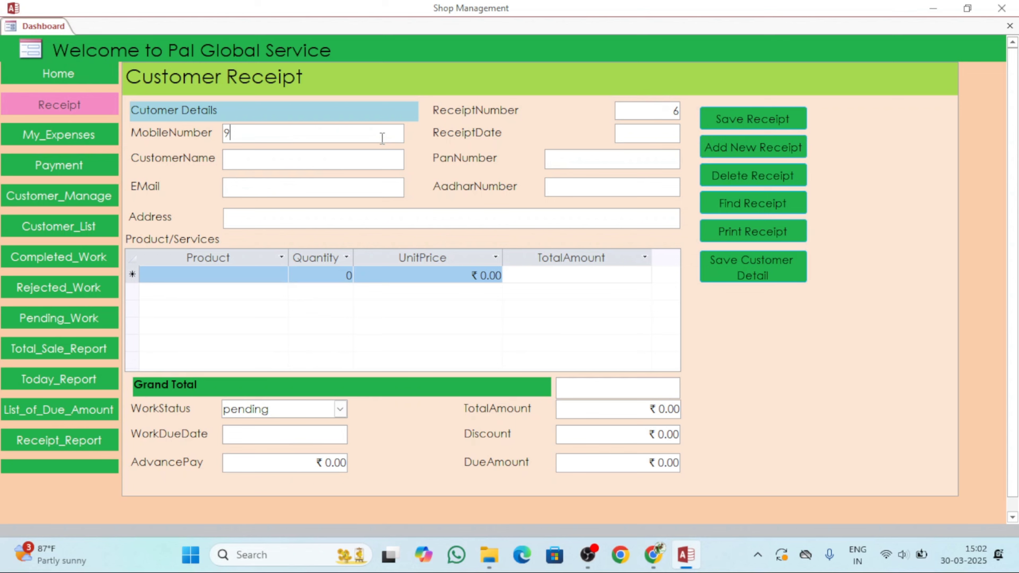
key("Tab")
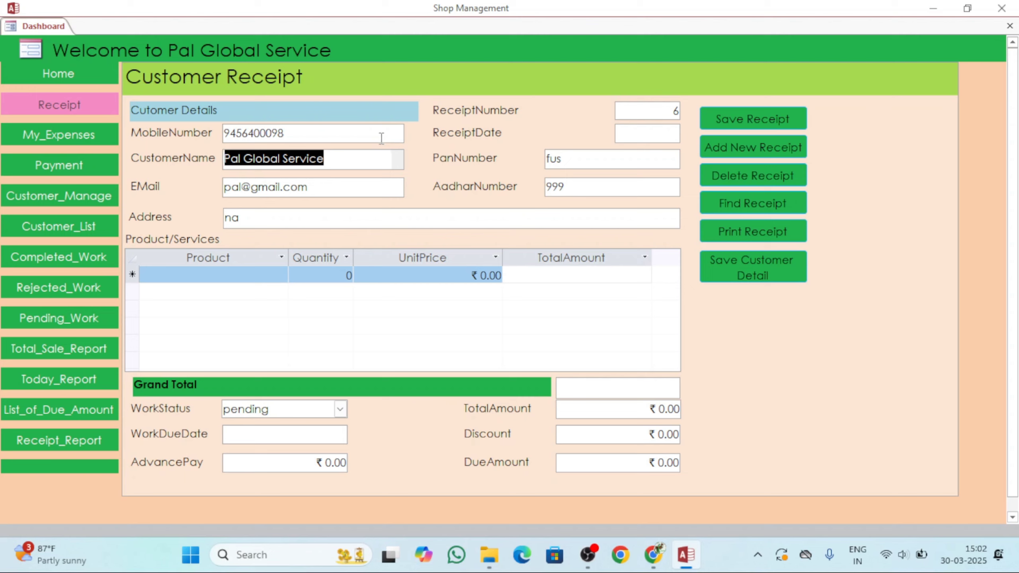
left_click(358, 134)
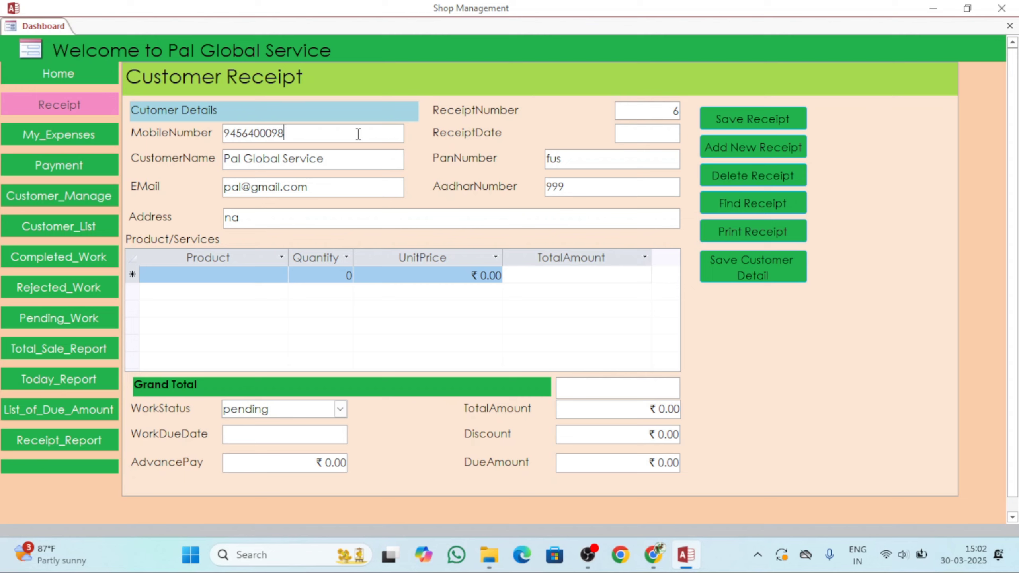
key("BackSpace")
type("0")
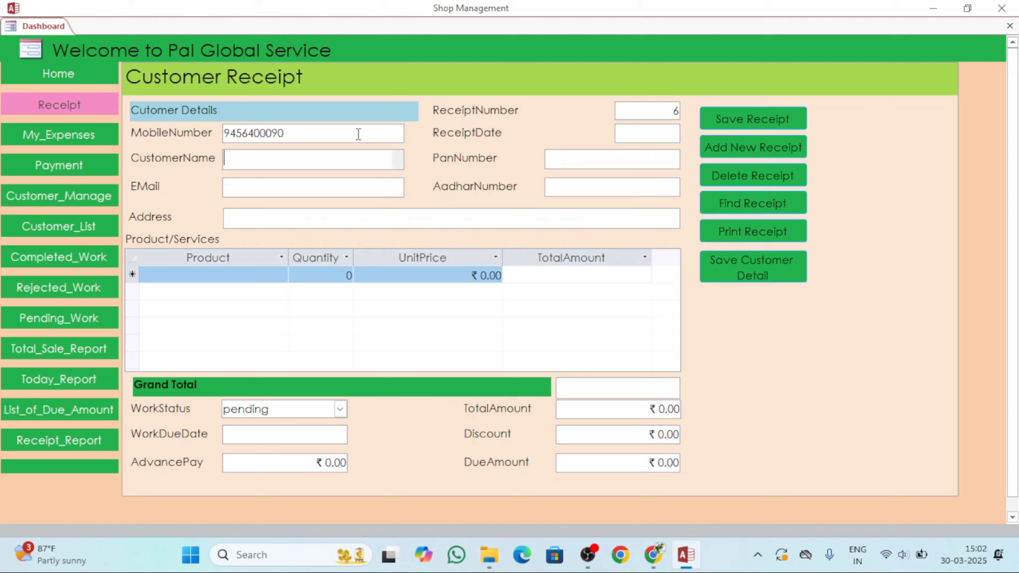
left_click(339, 133)
key("BackSpace")
type("8")
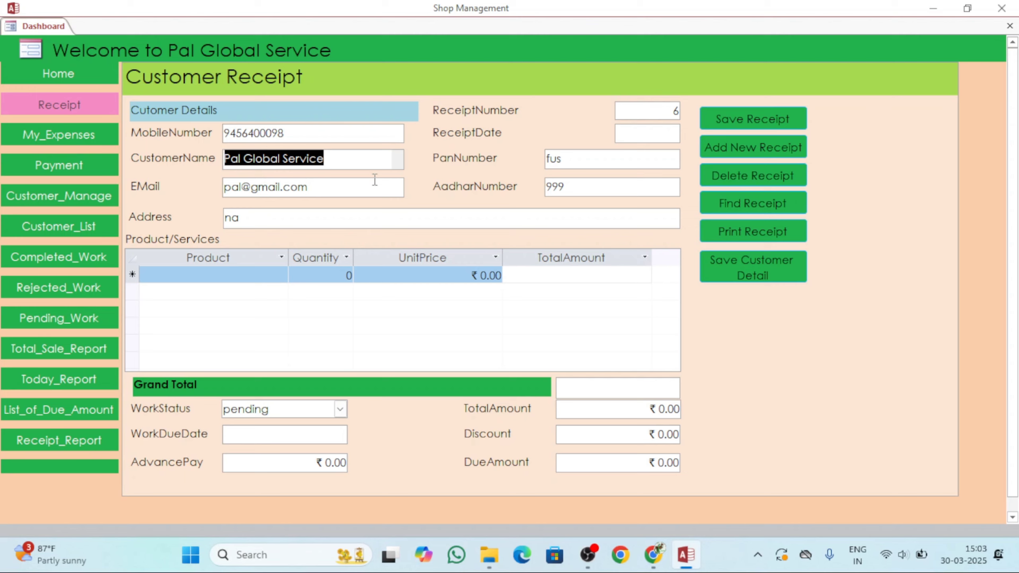
left_click(335, 135)
key("BackSpace")
type("9")
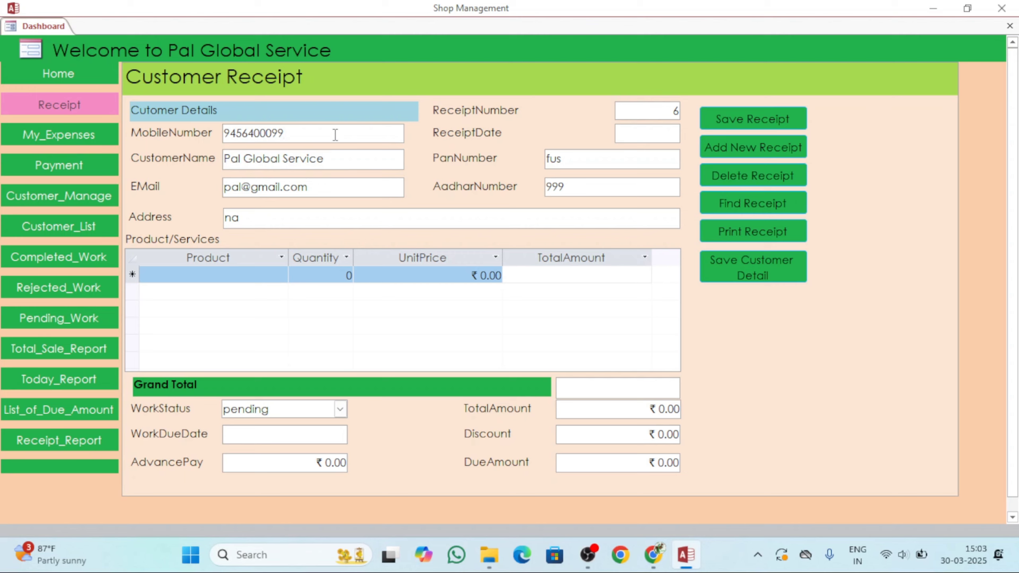
key("Tab")
Fill in the customer's name, e-mail, Aadhar number, PAN and address.
type("fg")
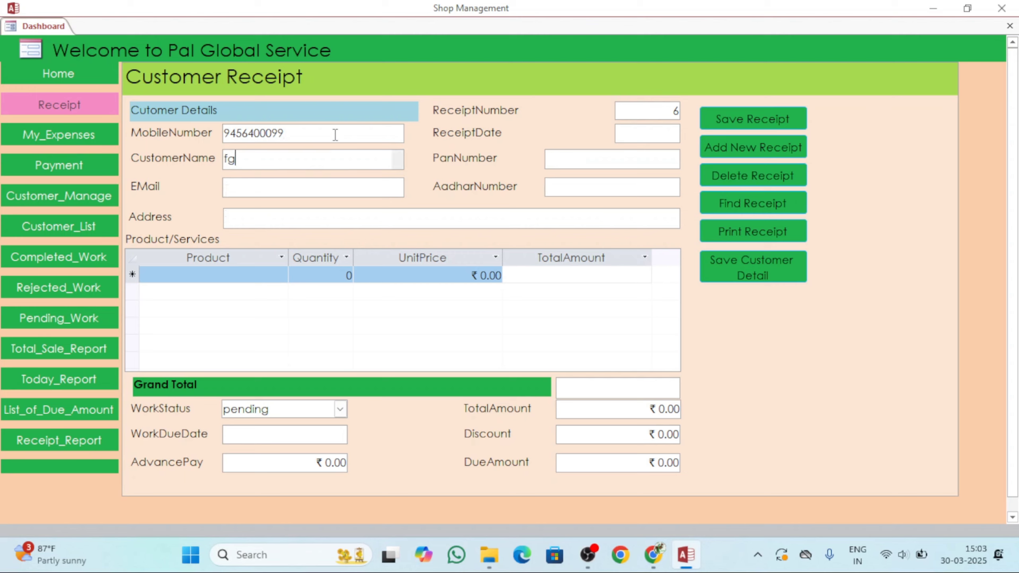
type("fds")
key("Tab")
type("fh")
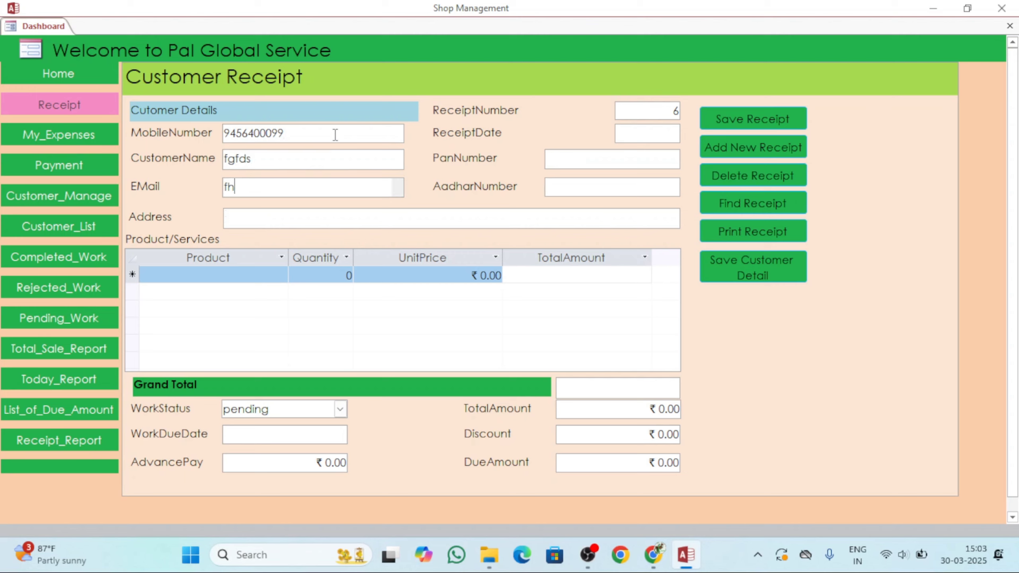
key("Tab")
type("cgf")
key("Tab")
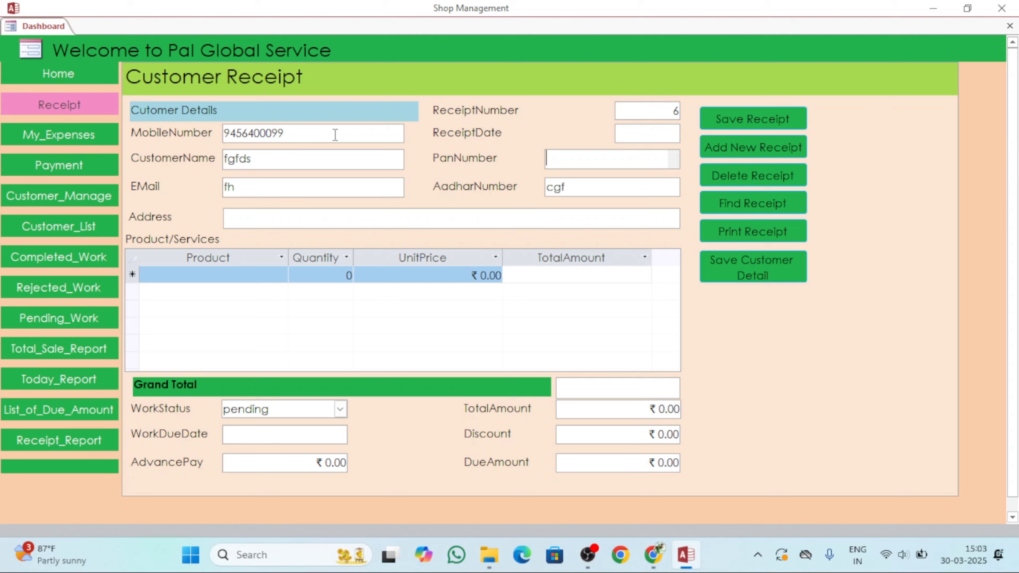
type("ff")
key("Tab")
type("hvvh")
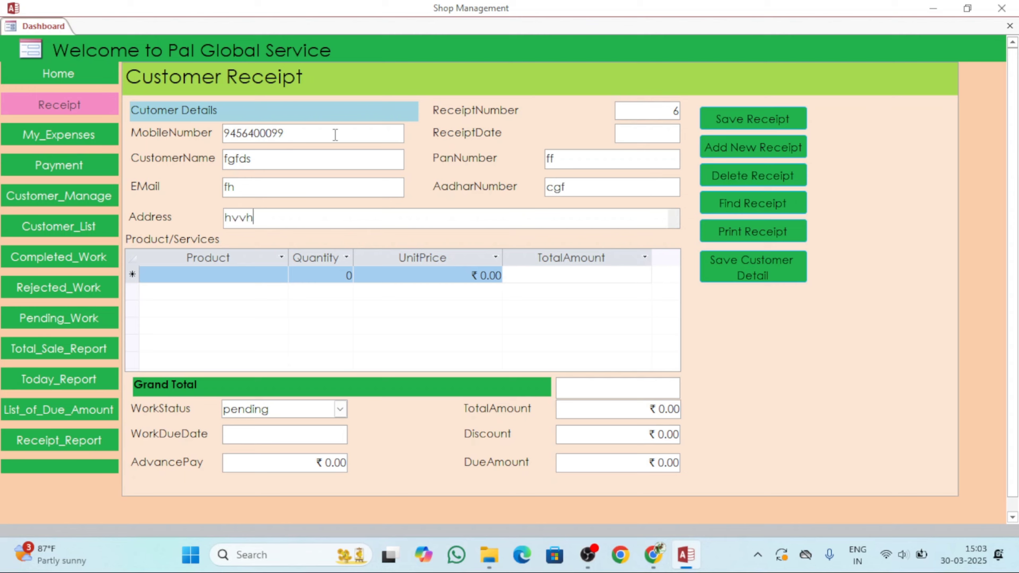
key("Tab")
Clear the missing-date warning and set the receipt date to 30-03-2025.
left_click(221, 274)
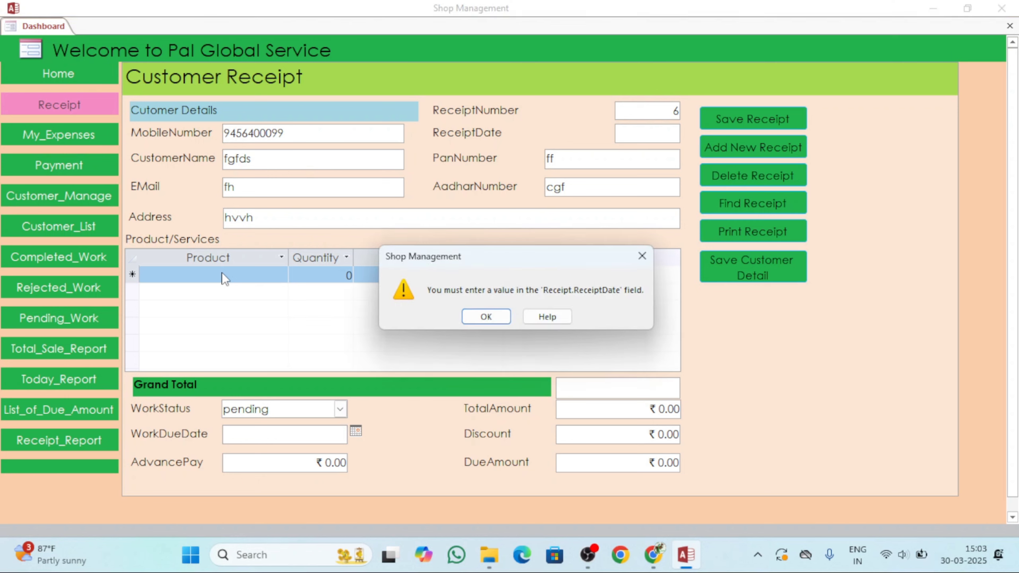
left_click(478, 314)
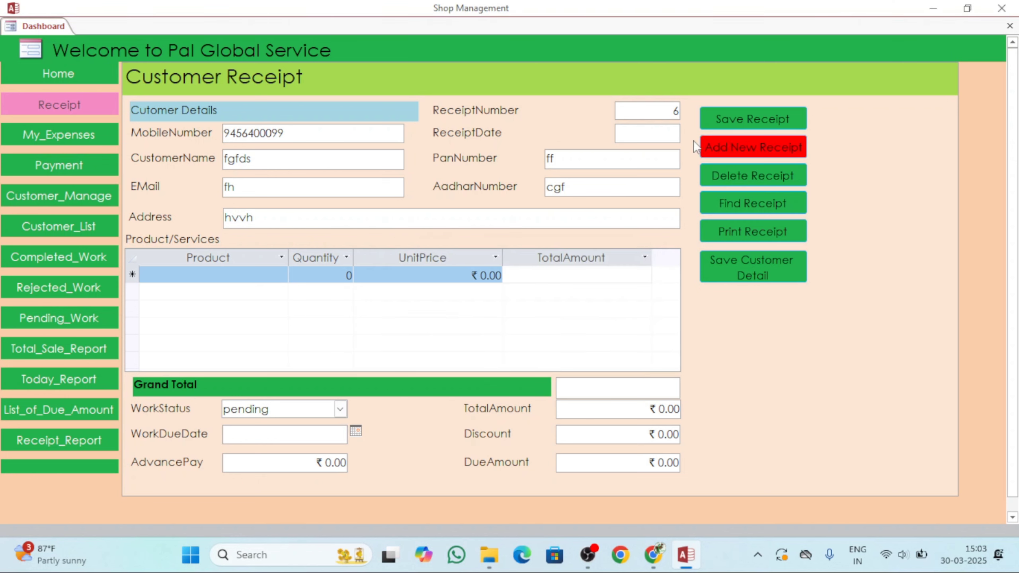
left_click(644, 136)
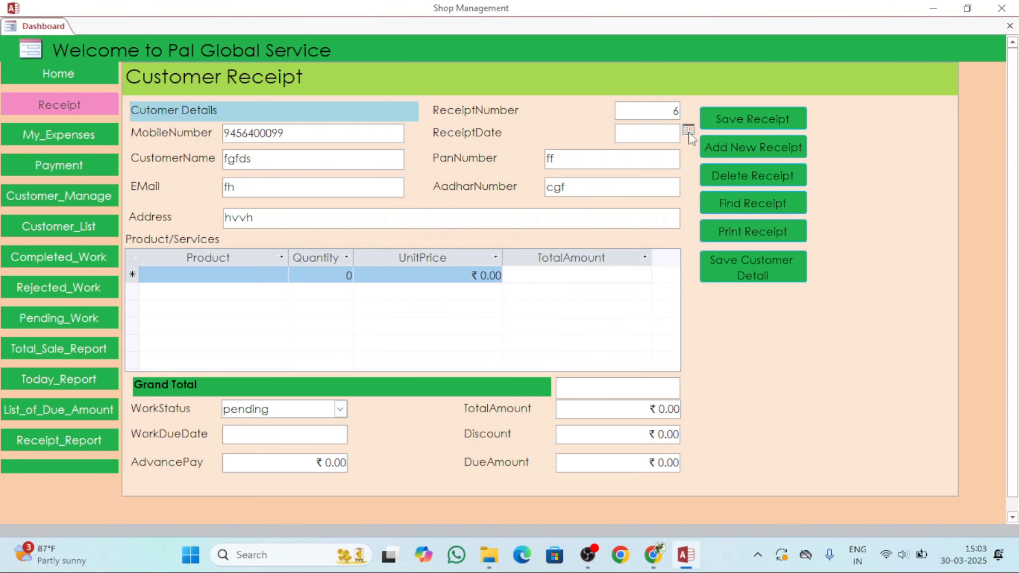
left_click(689, 129)
left_click(573, 230)
Add a product line hffg with quantity 2 at unit price 200.
left_click(206, 277)
left_click(206, 277)
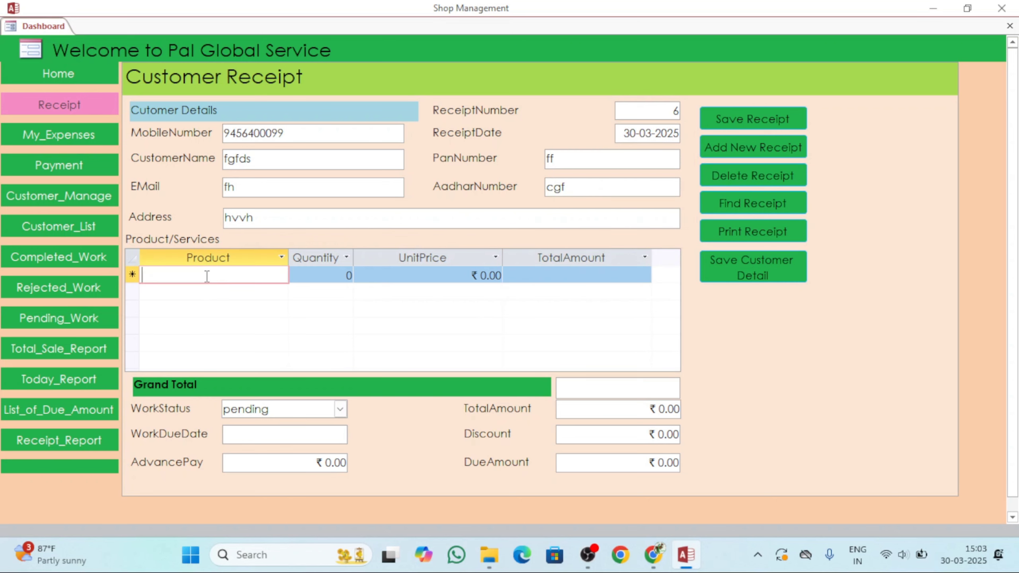
type("hffg")
key("Tab")
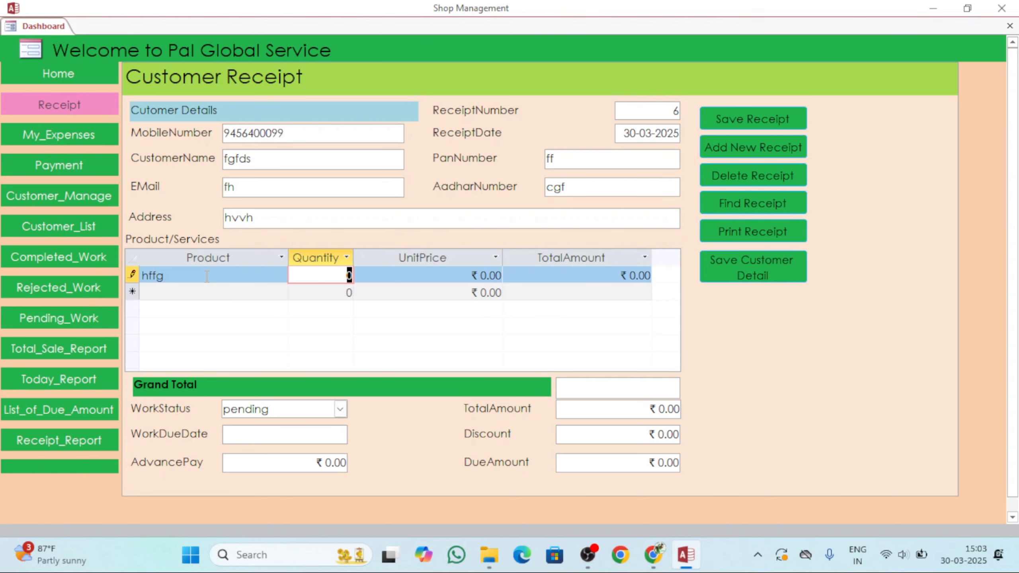
type("2")
key("Tab")
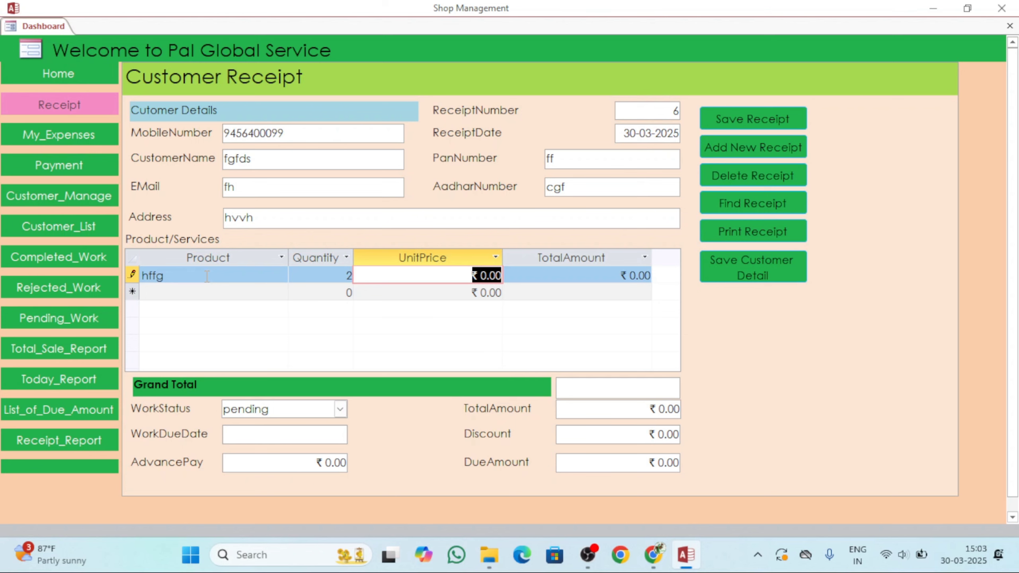
type("200")
key("Tab")
key("Tab")
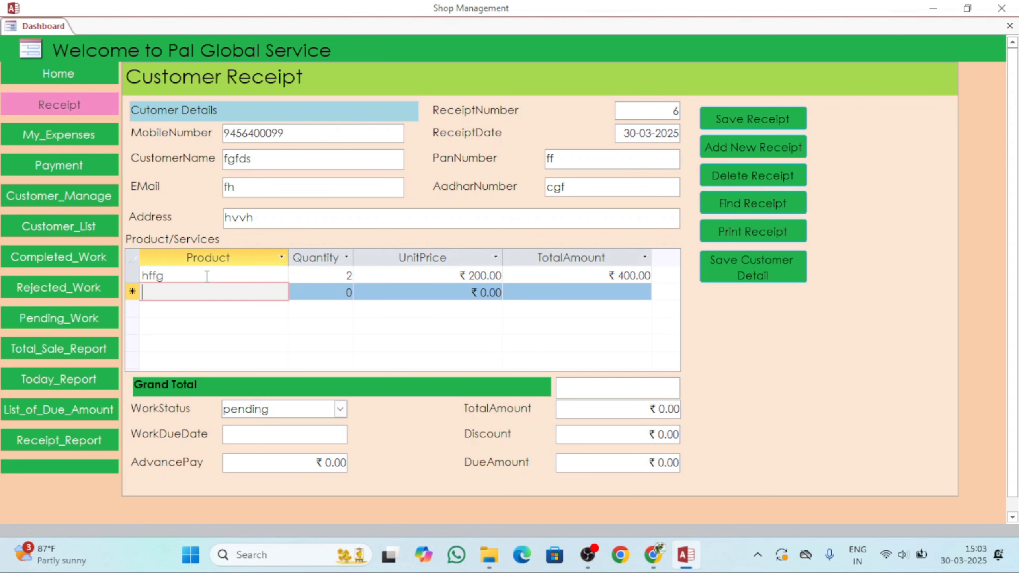
Add a product line aaa with quantity 6 at unit price 20, bringing the Grand Total to 520.
type("a")
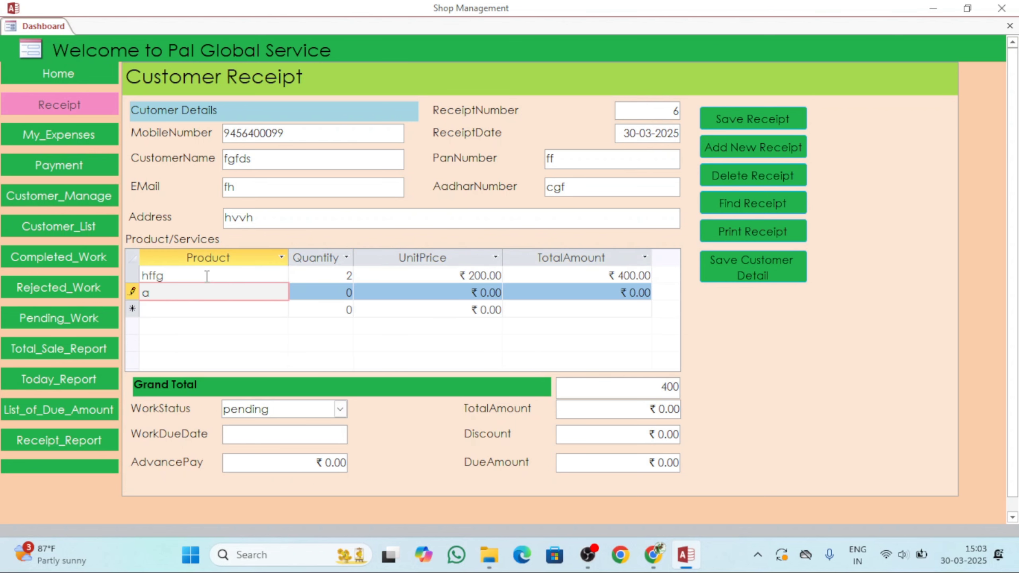
type("aa")
key("Tab")
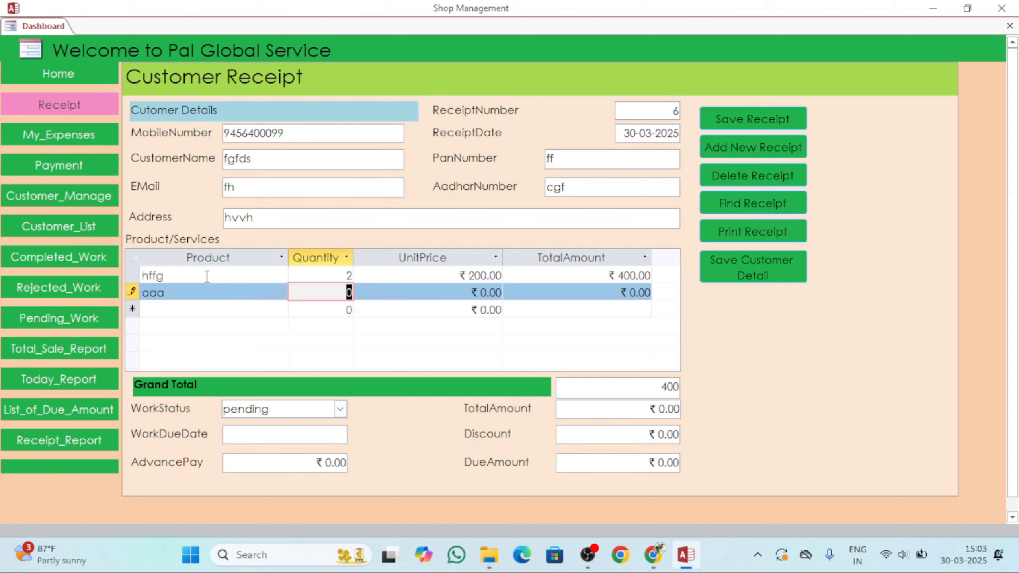
type("6")
key("Tab")
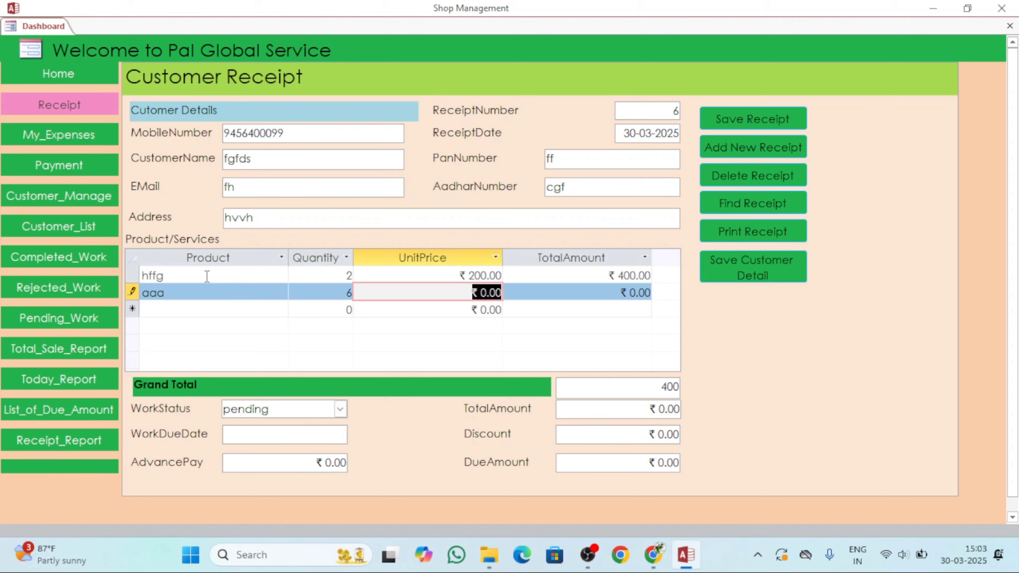
type("20")
key("Tab")
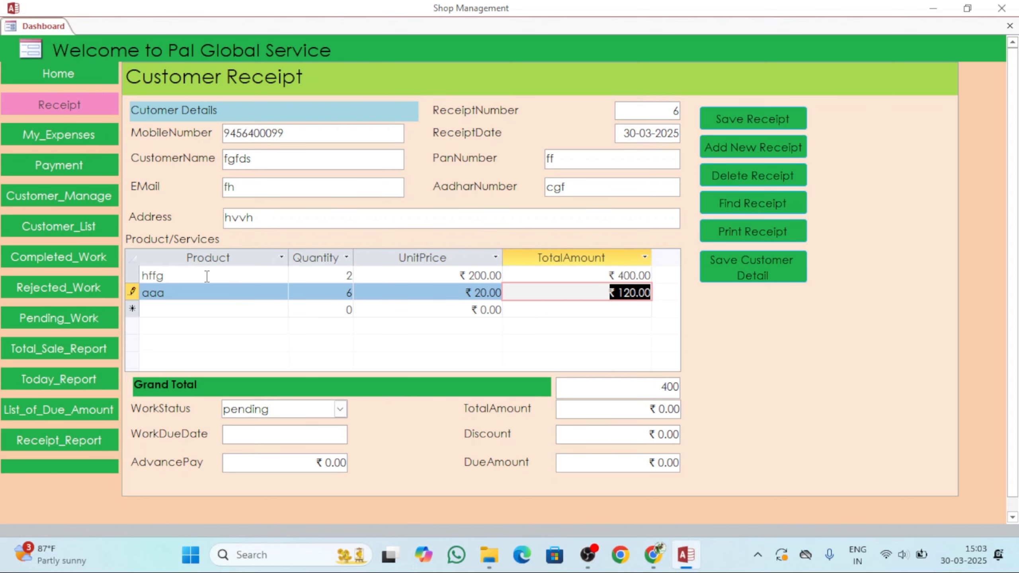
left_click(642, 408)
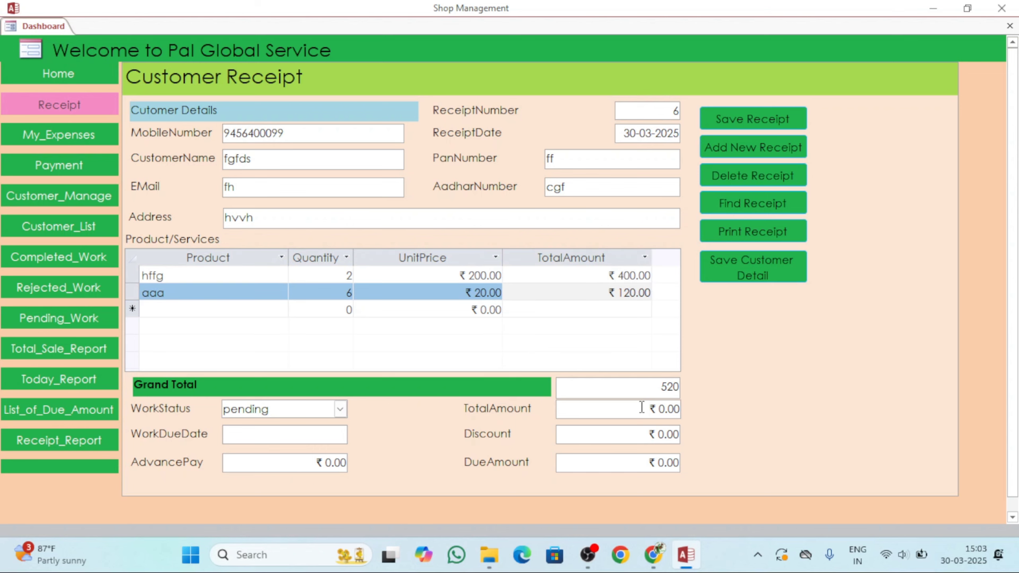
double_click(642, 408)
Set TotalAmount to 400 with a 100 discount and a 100 advance payment.
type("400")
key("Tab")
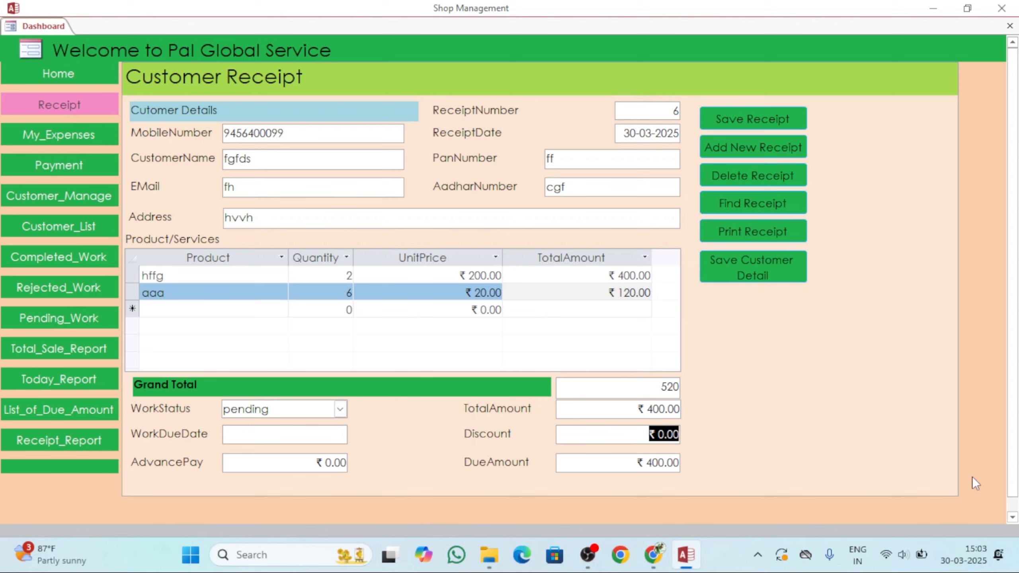
type("100")
key("Tab")
type("100")
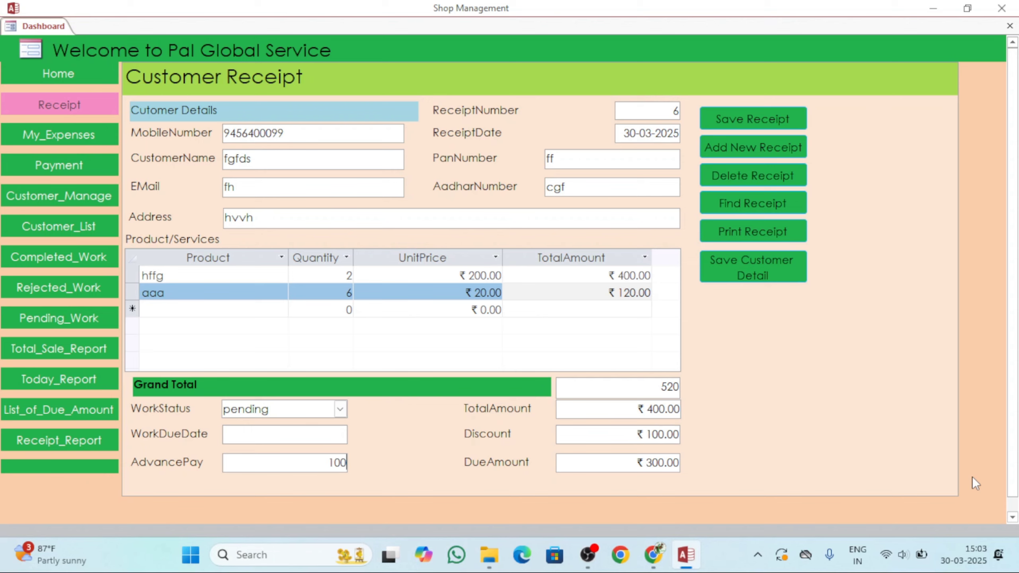
key("Tab")
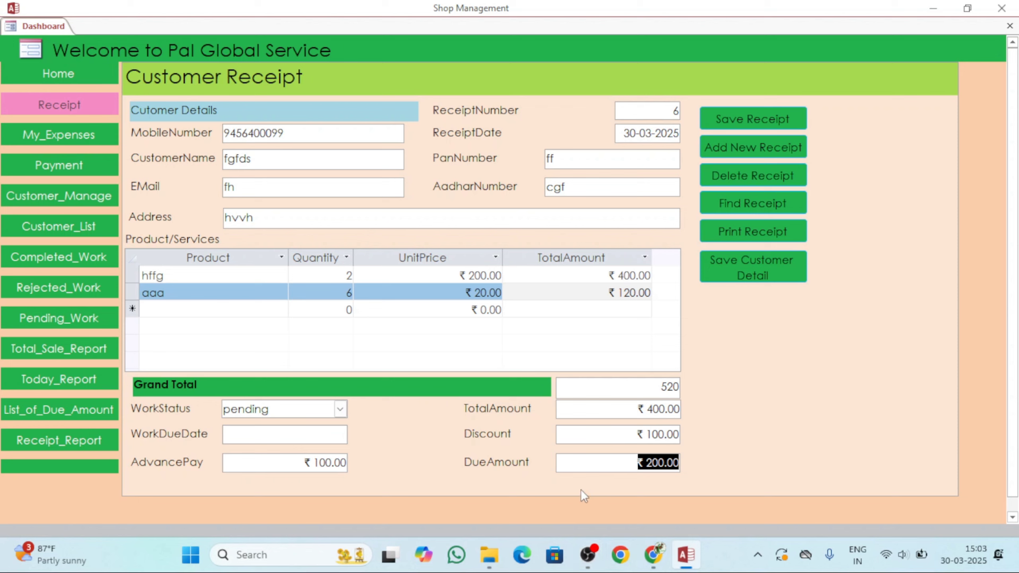
Set the work due date to 02-04-2025 and save the customer details as new.
left_click(328, 432)
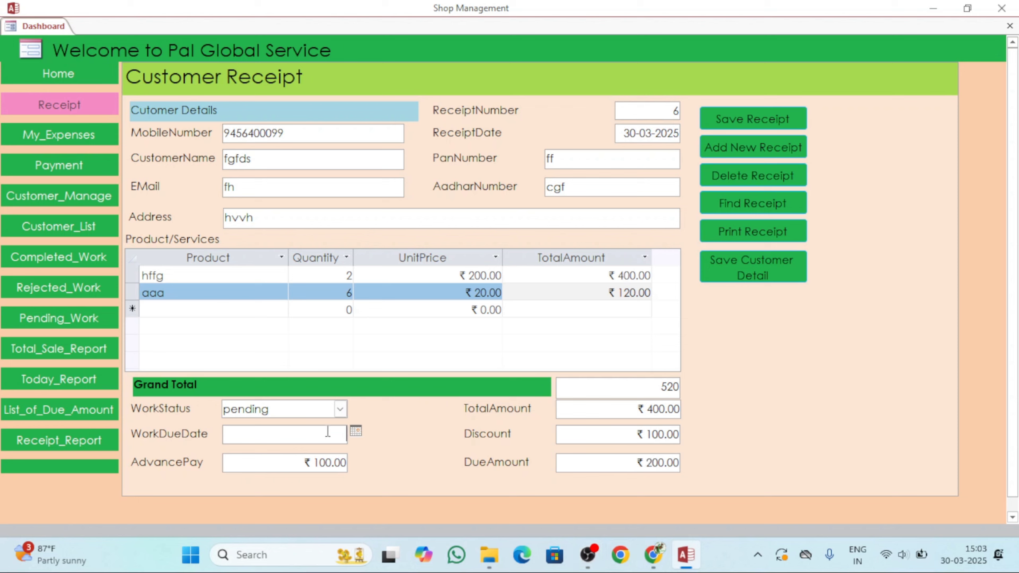
left_click(356, 431)
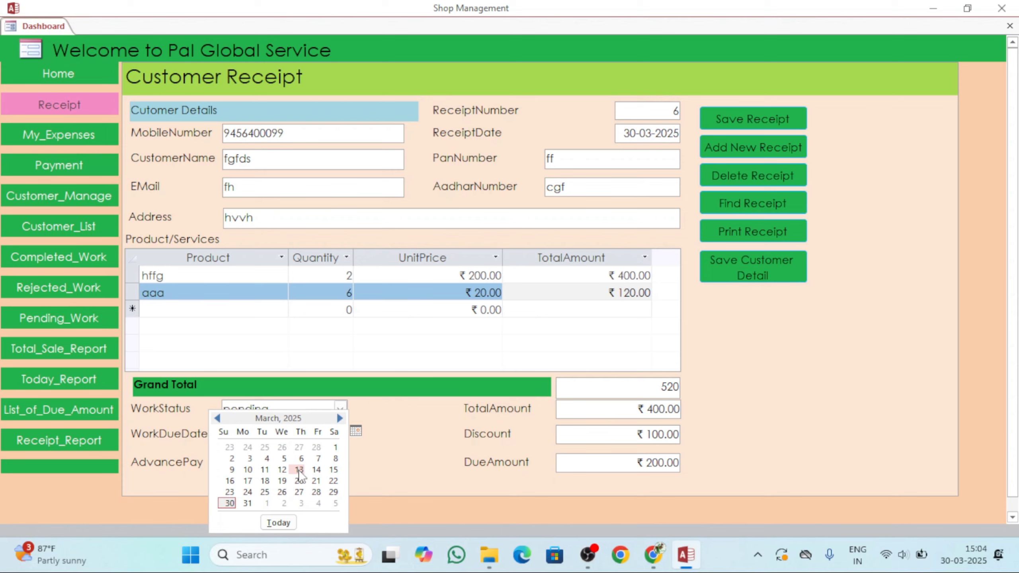
left_click(282, 503)
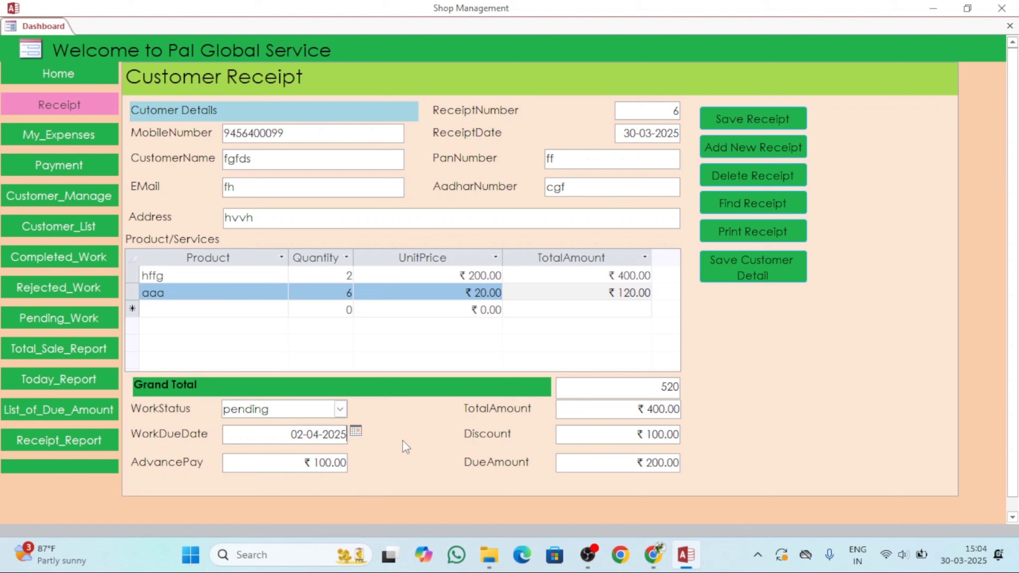
left_click(758, 268)
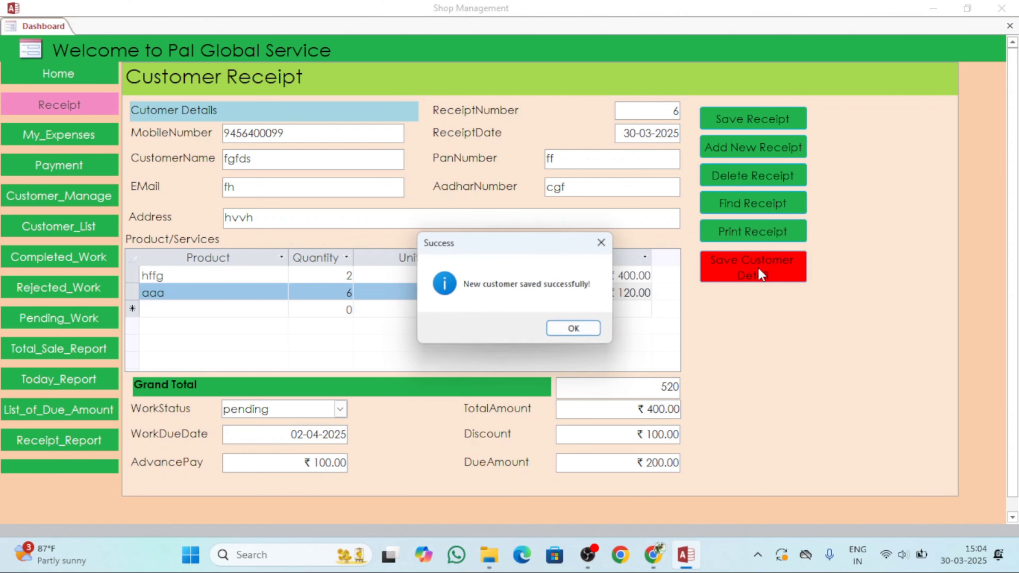
left_click(576, 328)
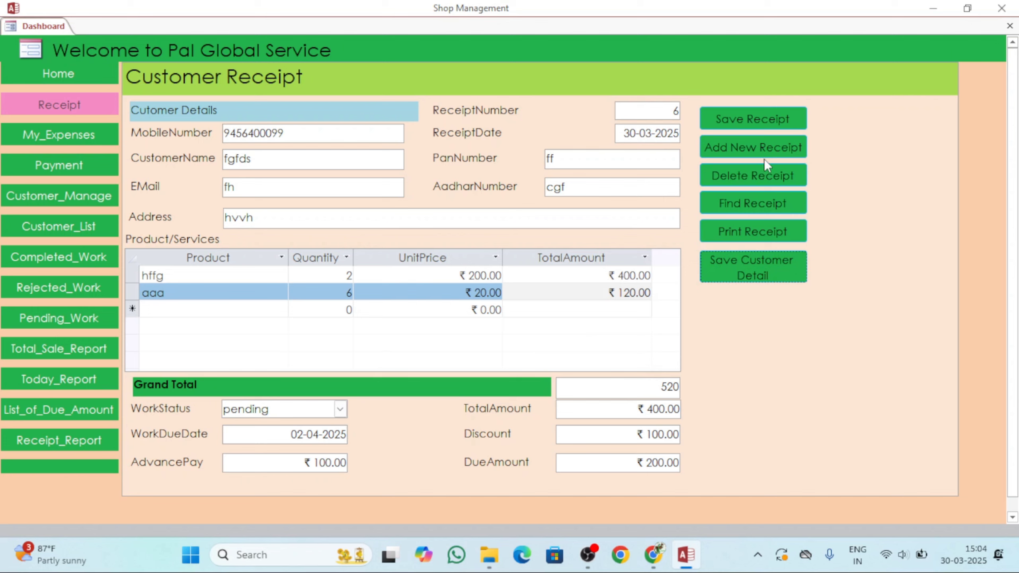
Save receipt 6 and choose receipt number 6 for printing.
left_click(748, 118)
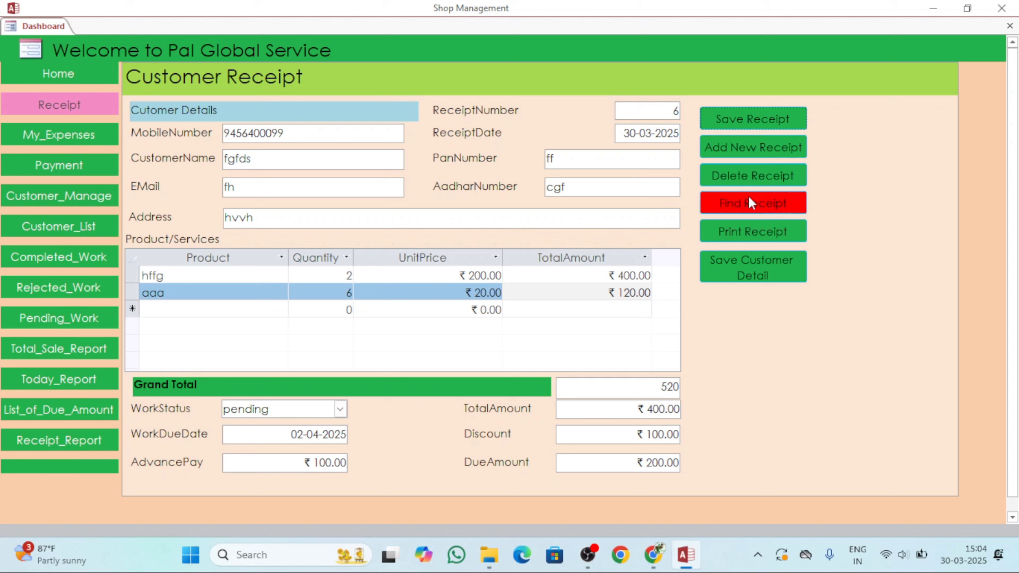
left_click(744, 230)
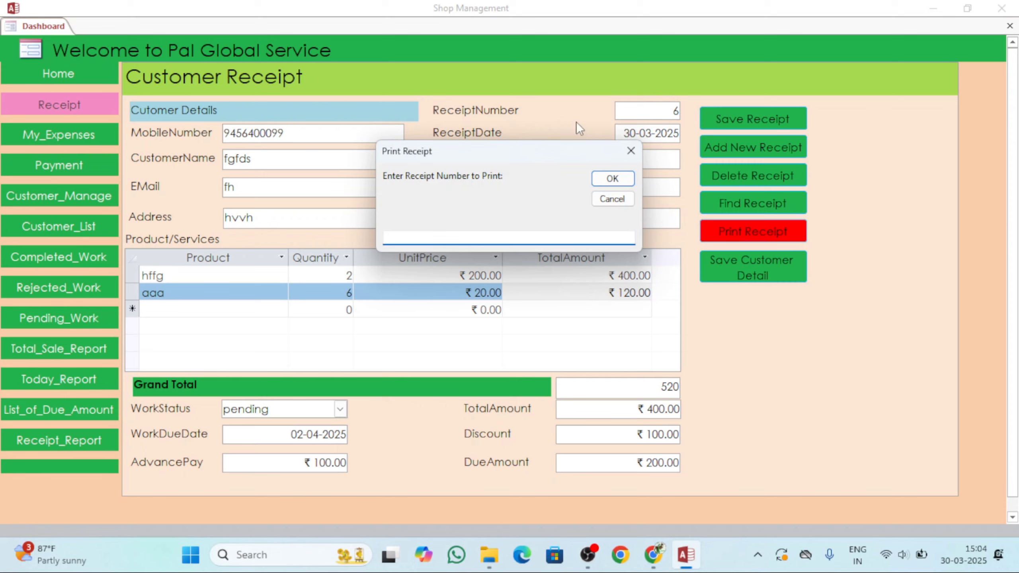
type("6")
key("Return")
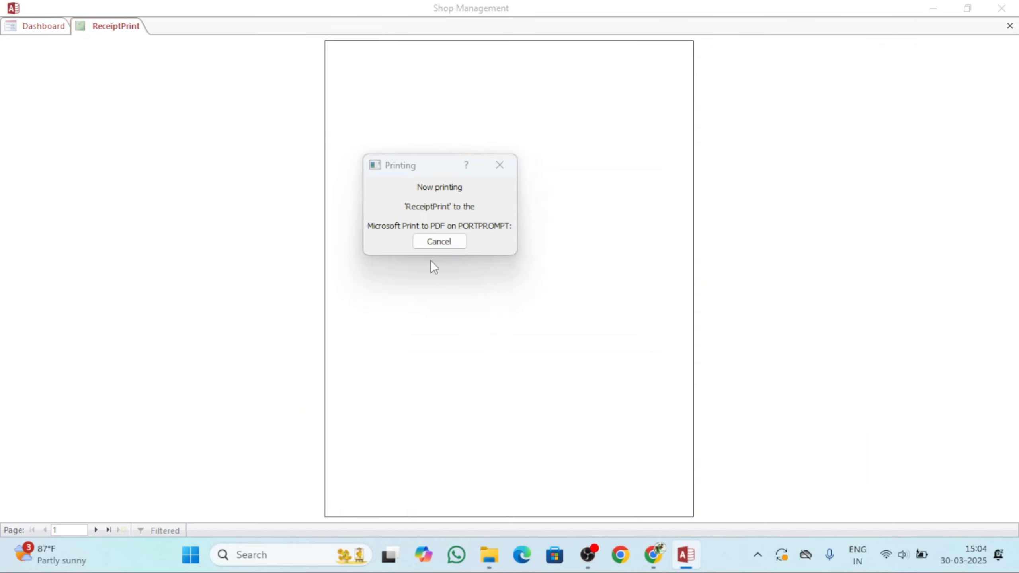
Save the receipt printout as a PDF named saaa.
scroll(566, 266, "down", 2)
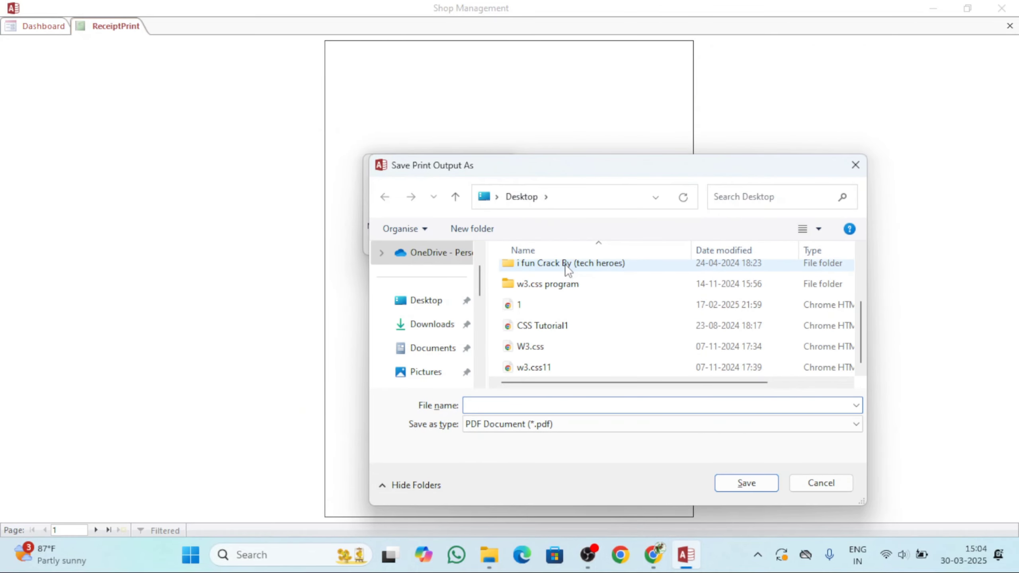
scroll(567, 267, "up", 2)
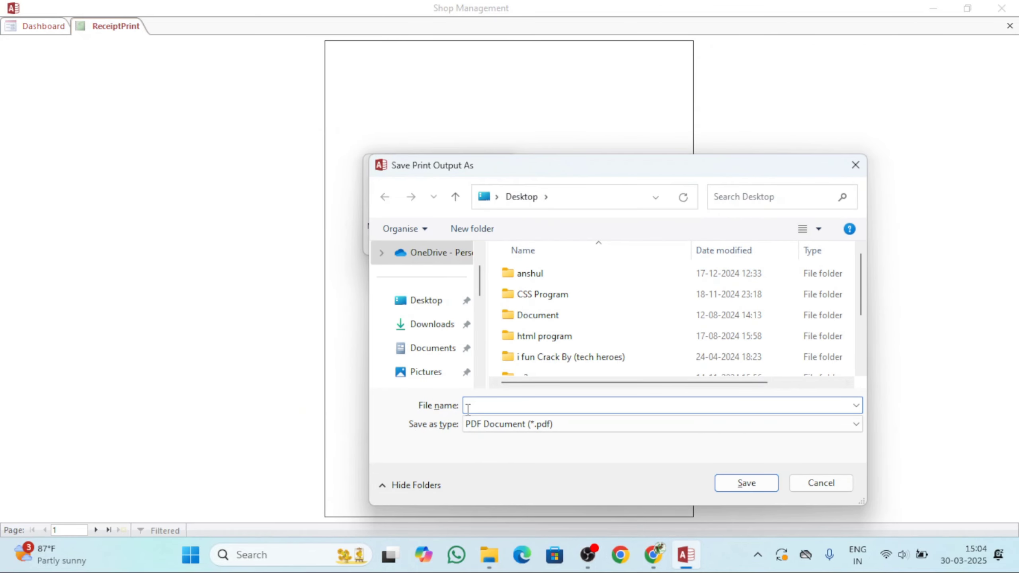
type("a")
key("BackSpace")
type("saaa")
left_click(745, 482)
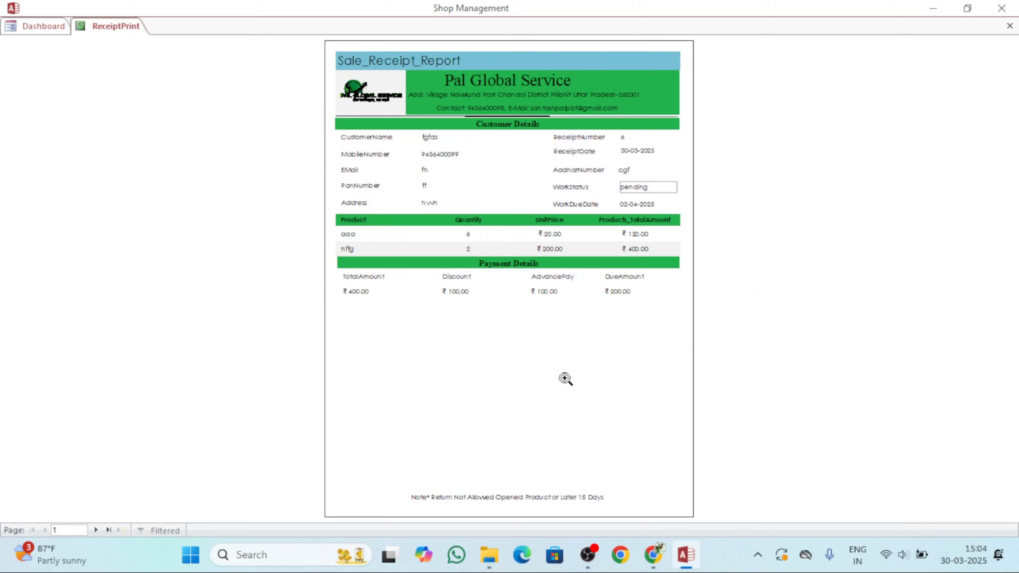
Zoom into receipt 6's printed report, scroll through its page, then close the ReceiptPrint tab.
left_click(564, 280)
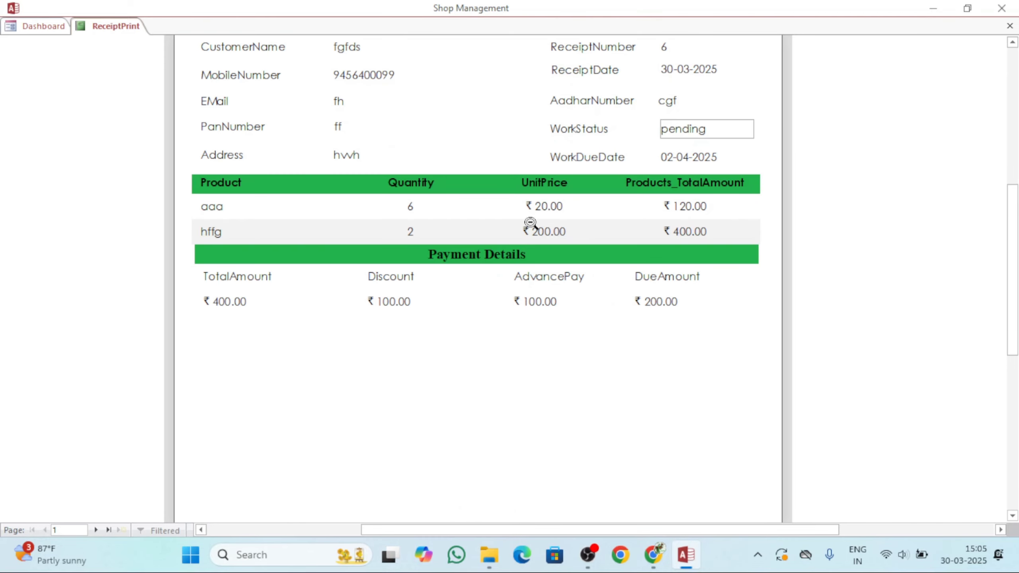
scroll(522, 212, "up", 5)
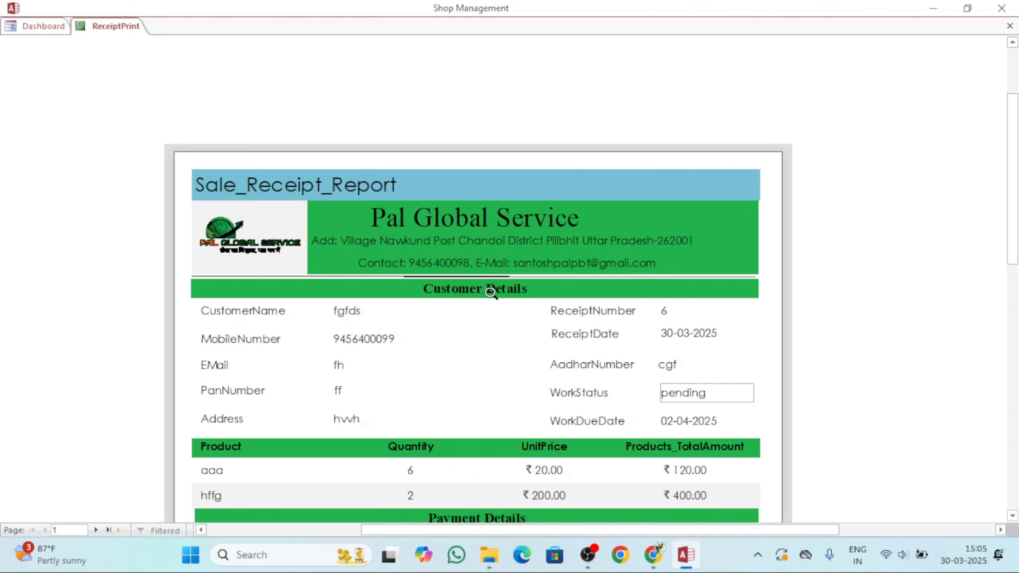
scroll(490, 293, "down", 3)
scroll(491, 293, "down", 5)
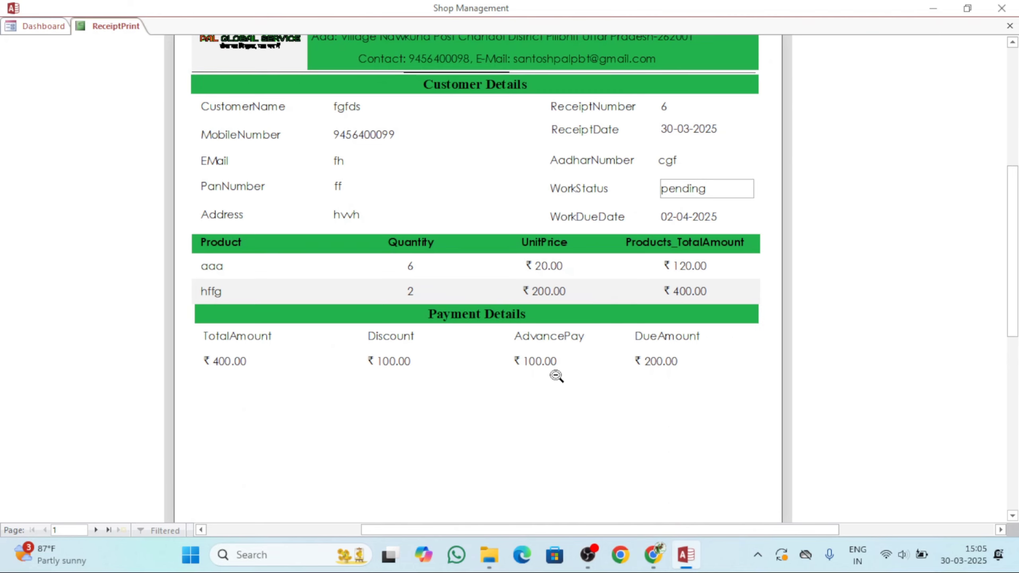
scroll(590, 381, "down", 5)
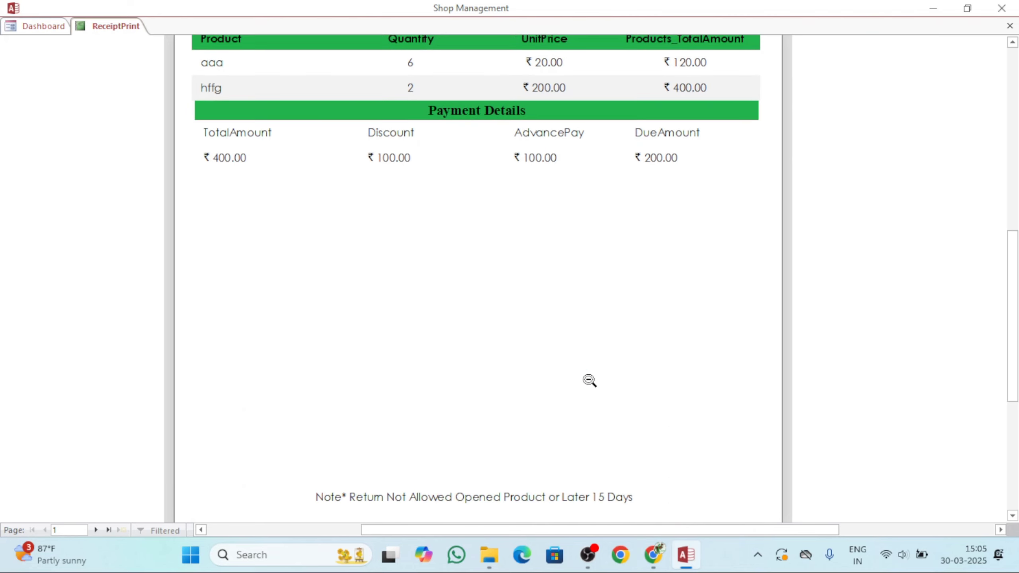
scroll(590, 380, "up", 10)
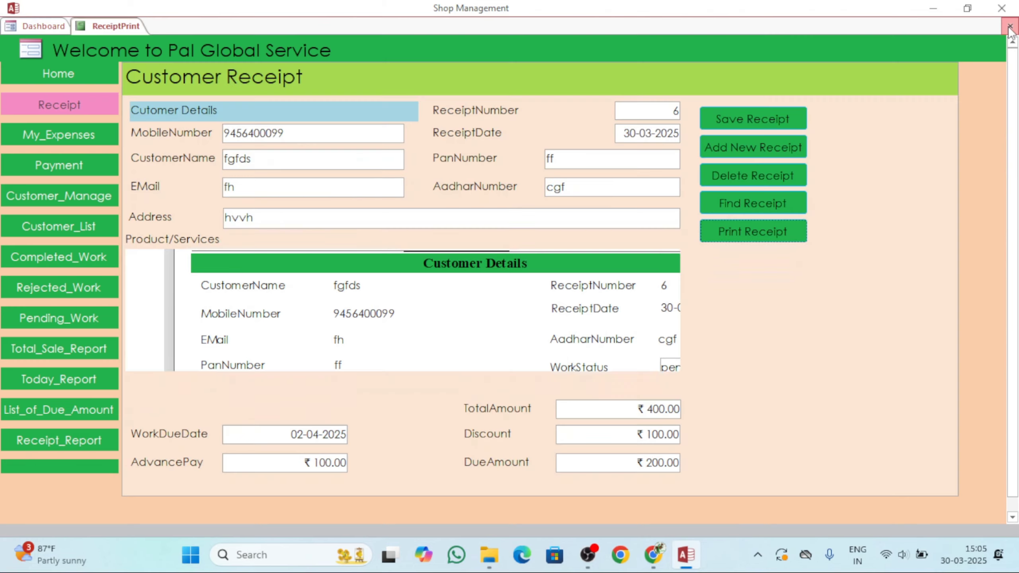
left_click(1010, 26)
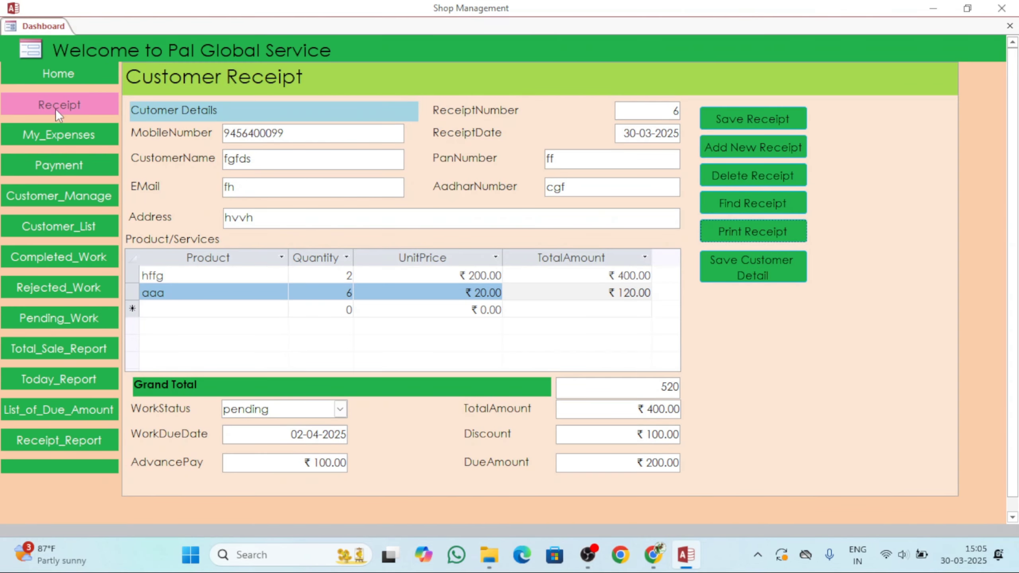
Open the My_Expenses form from the dashboard and leave the new record's ExpDate empty.
left_click(60, 142)
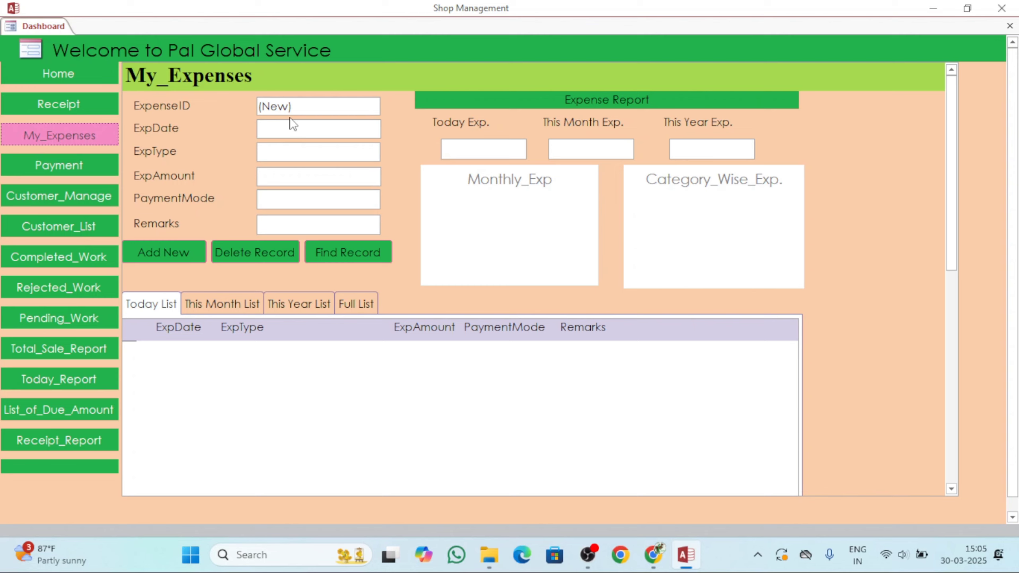
left_click(293, 128)
left_click(388, 125)
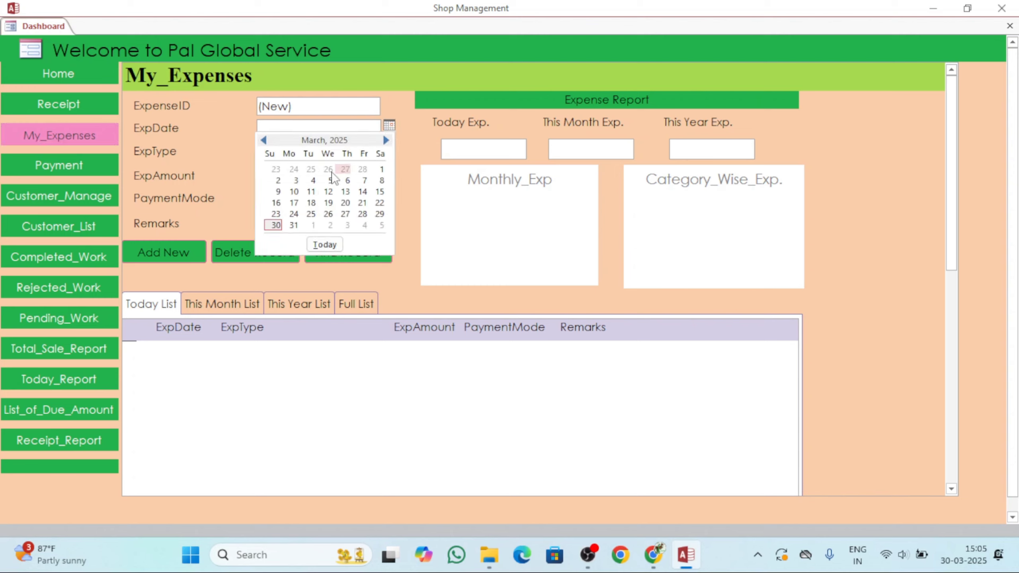
left_click(276, 226)
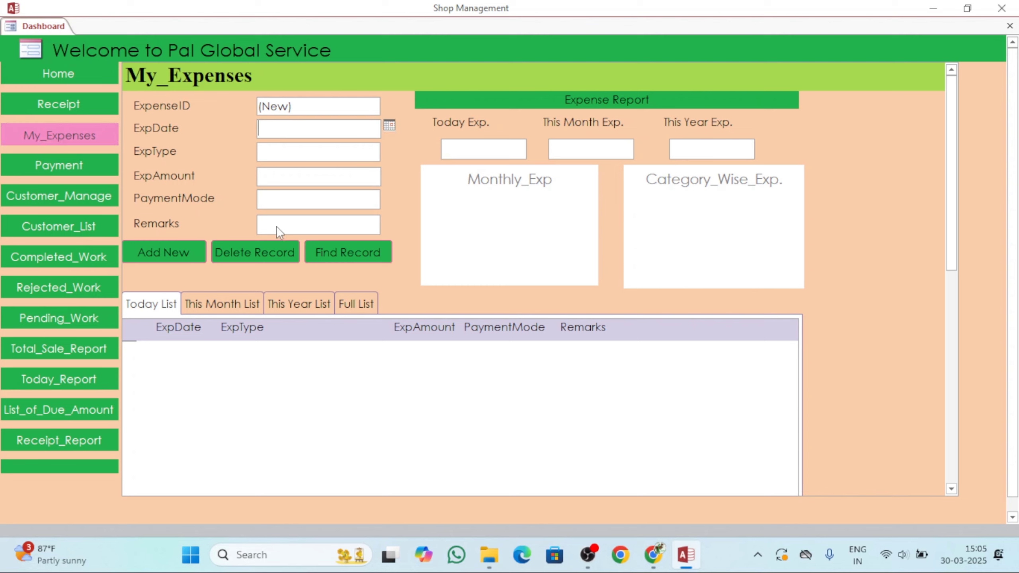